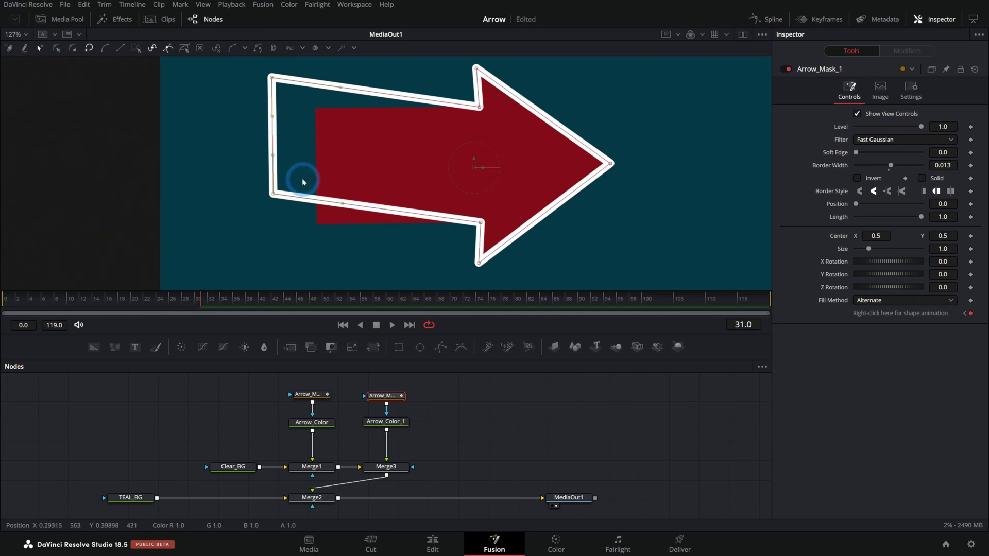
Try to move Arrow_Mask's rear corner points out to the matching corners of the white outline
left_click(309, 395)
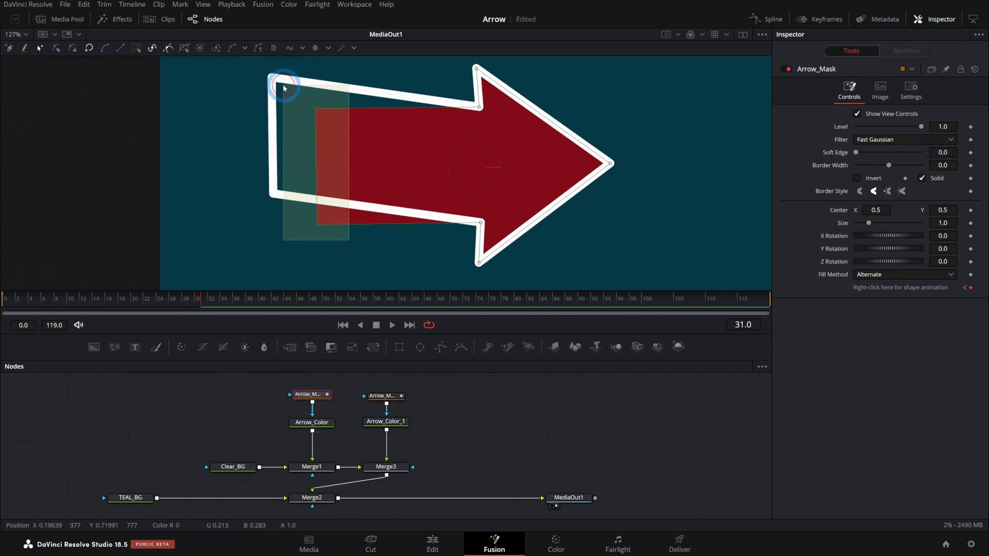
left_click_drag(316, 111, 276, 81)
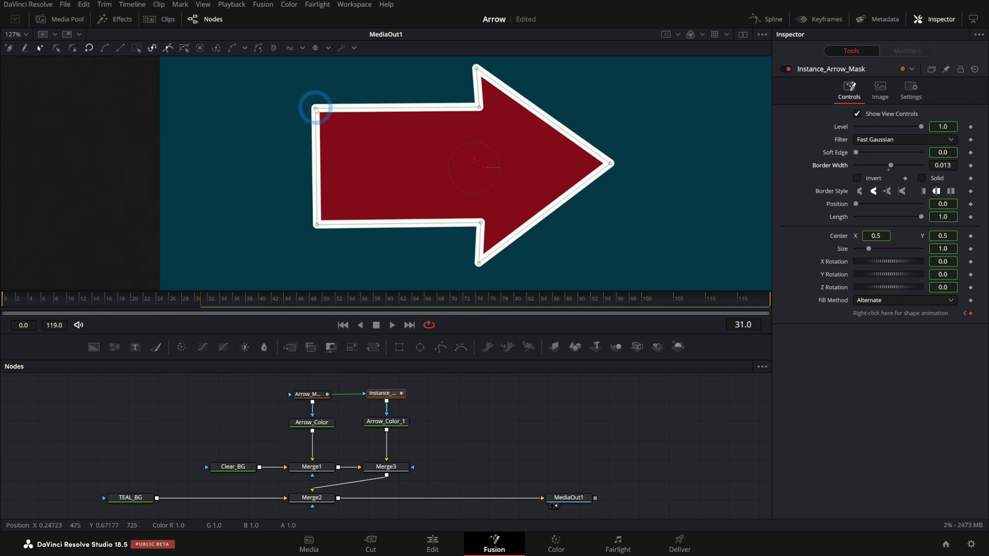
Try reshaping the instanced arrow mask by moving its two rear corners and its tip, undoing the moves
mouse_move(315, 108)
left_mouse_down()
mouse_move(364, 154)
mouse_move(380, 146)
mouse_move(323, 106)
left_mouse_up()
left_click_drag(318, 224, 291, 226)
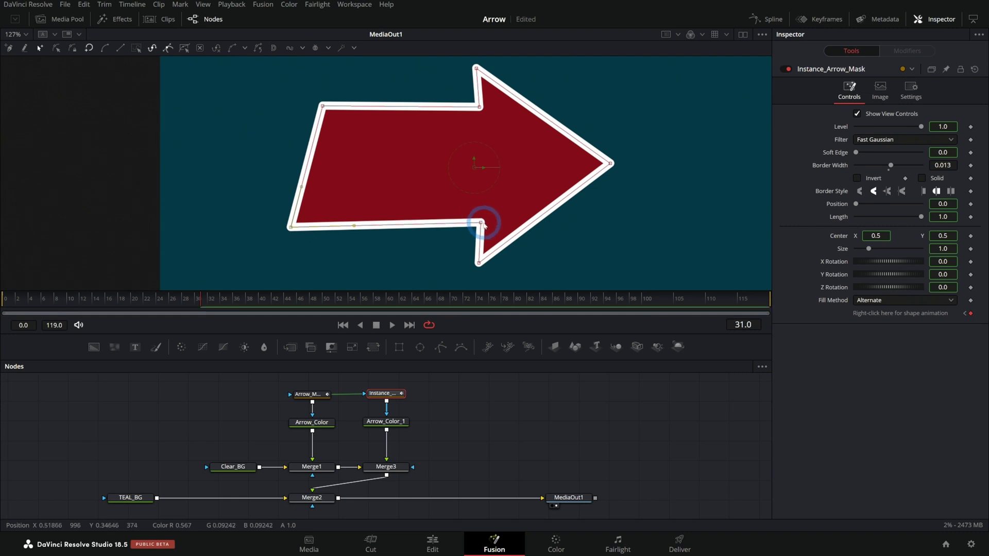
key("ctrl+z")
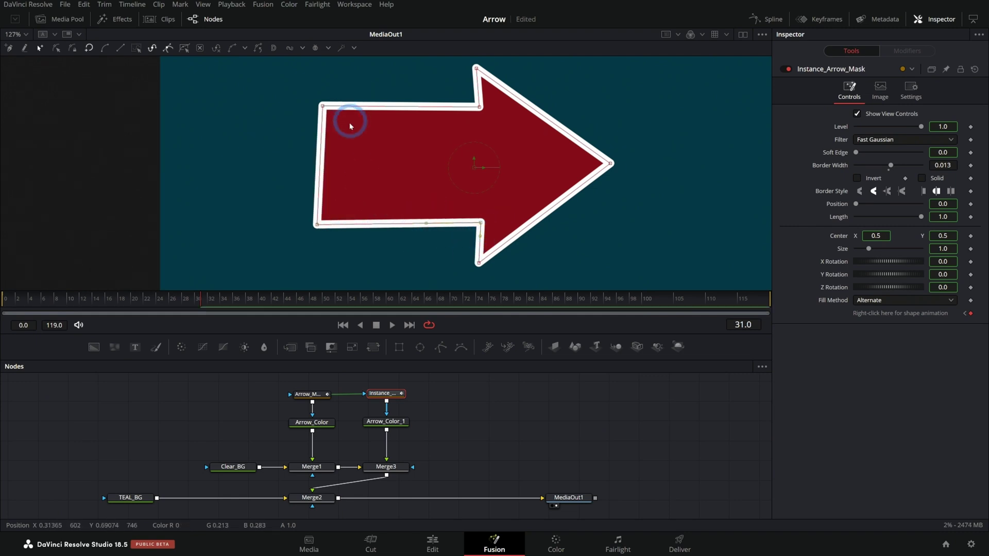
key("ctrl+z")
left_click_drag(612, 164, 566, 168)
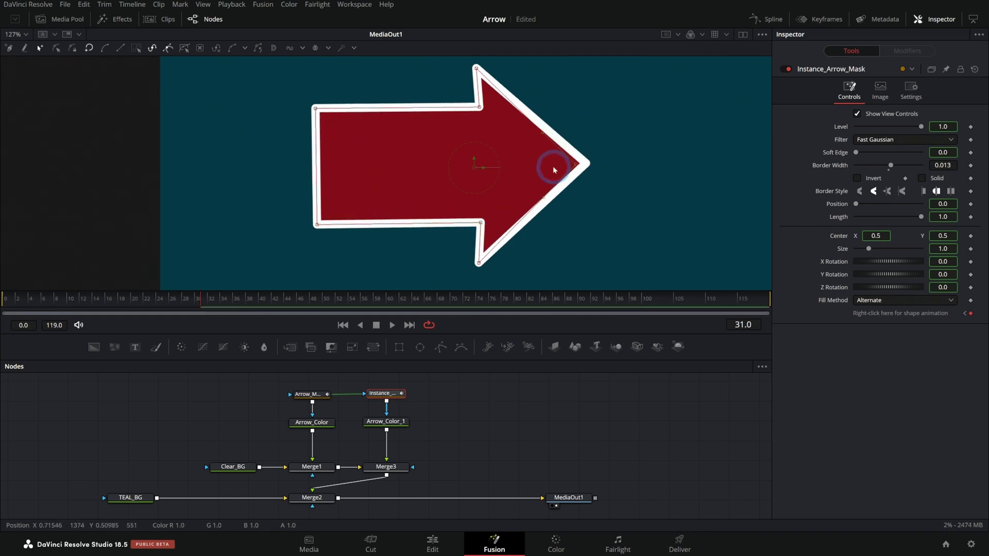
key("ctrl+z")
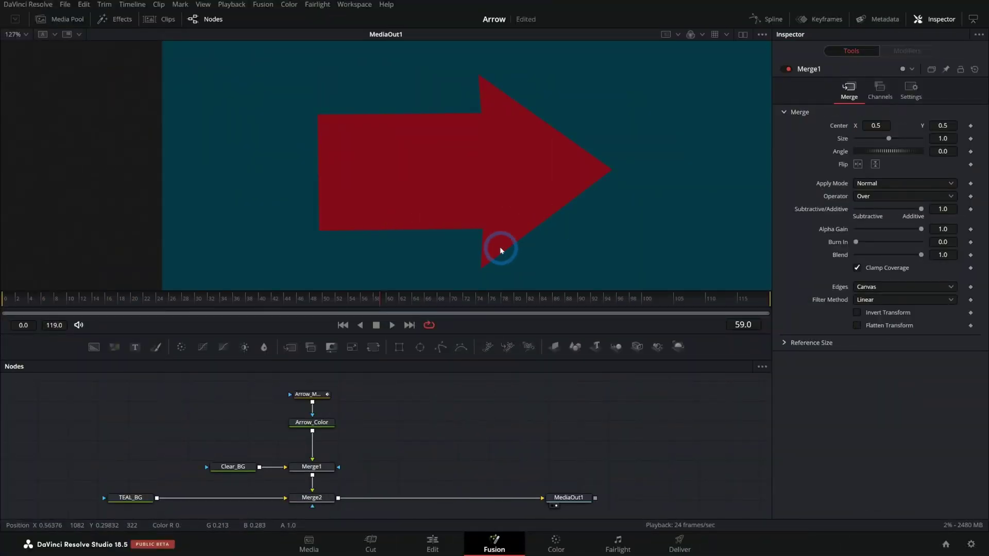
View the Arrow_Mask, Arrow_Color and Merge1 nodes one after another in the first viewer
left_click_drag(415, 427, 442, 433)
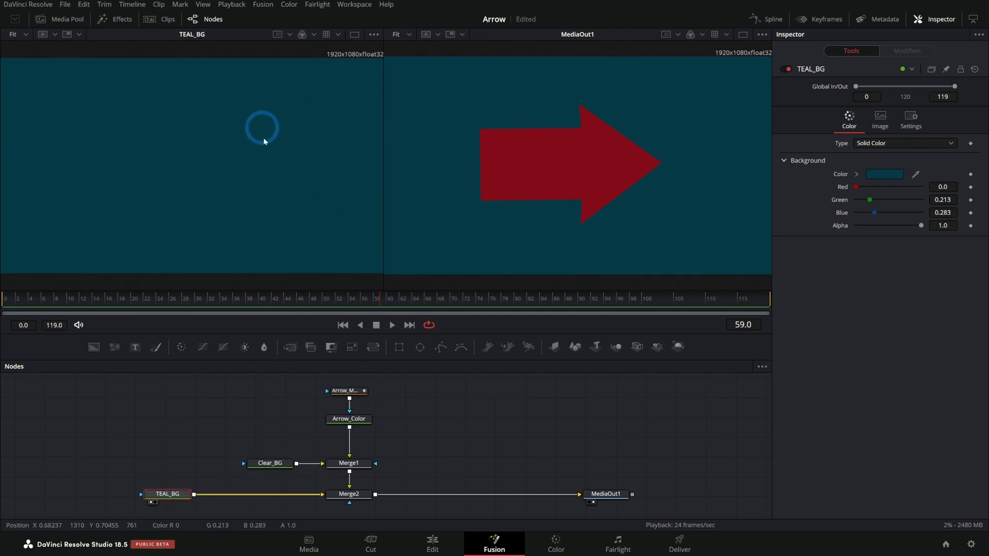
left_click_drag(350, 391, 280, 119)
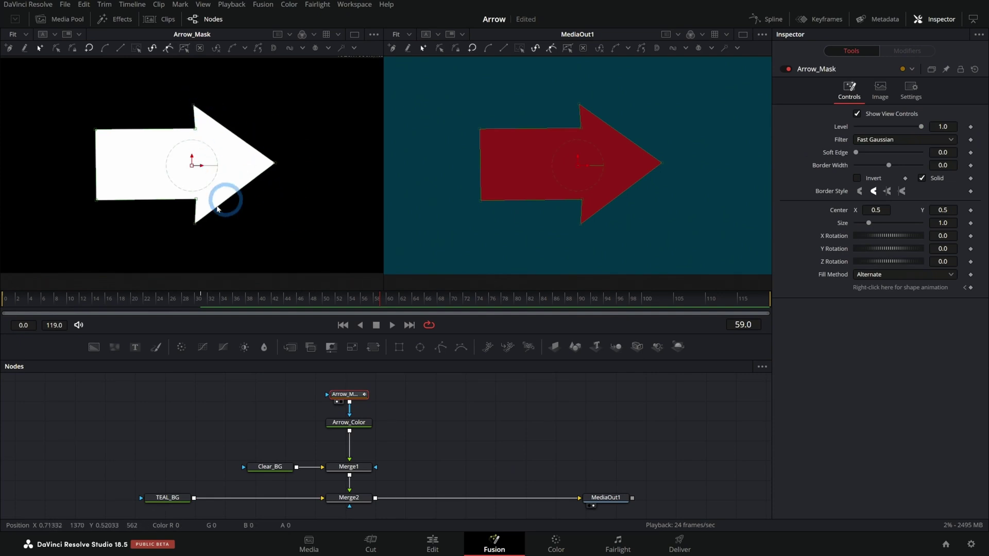
left_click(358, 422)
key("1")
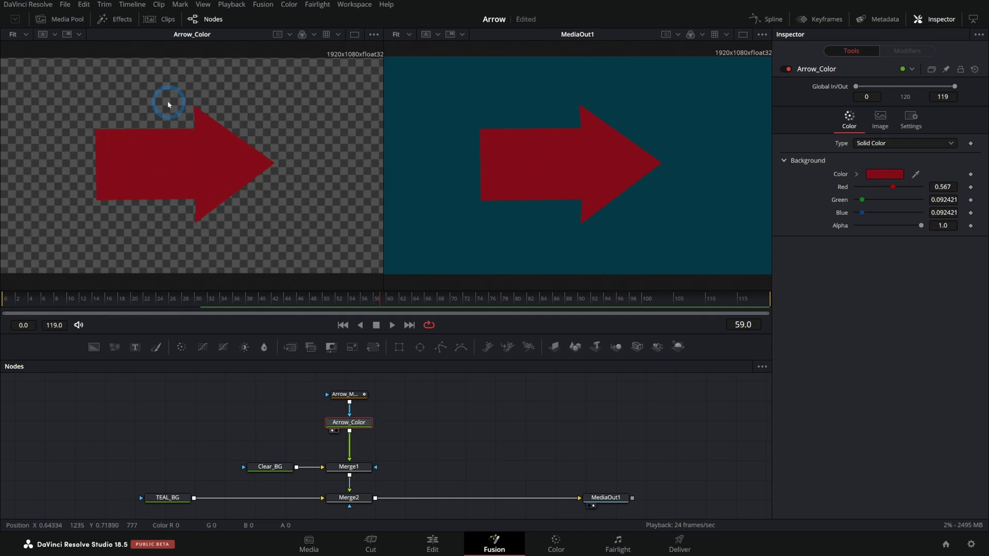
left_click(349, 467)
key("1")
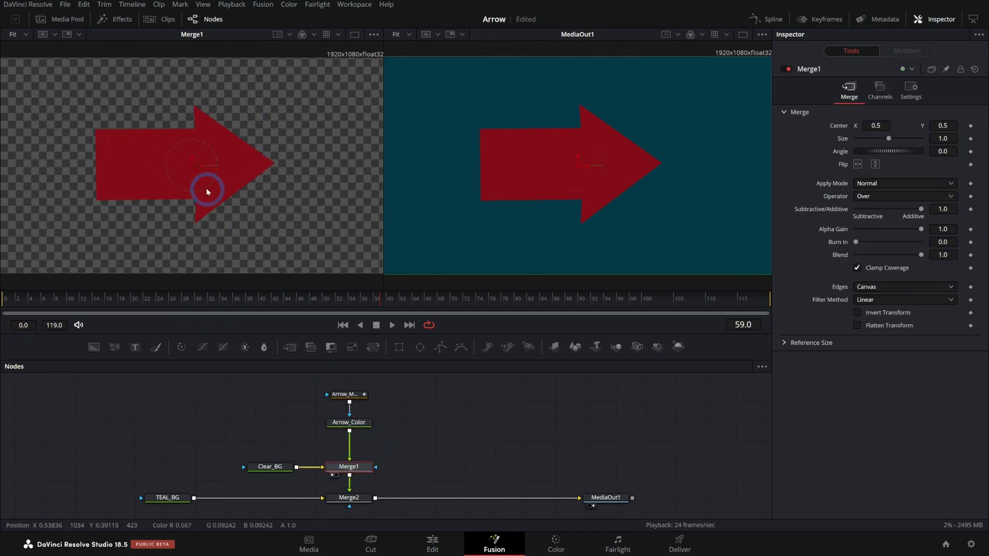
View Merge2, TEAL_BG and Merge2 again in the first viewer to compare background and composite
left_click(352, 498)
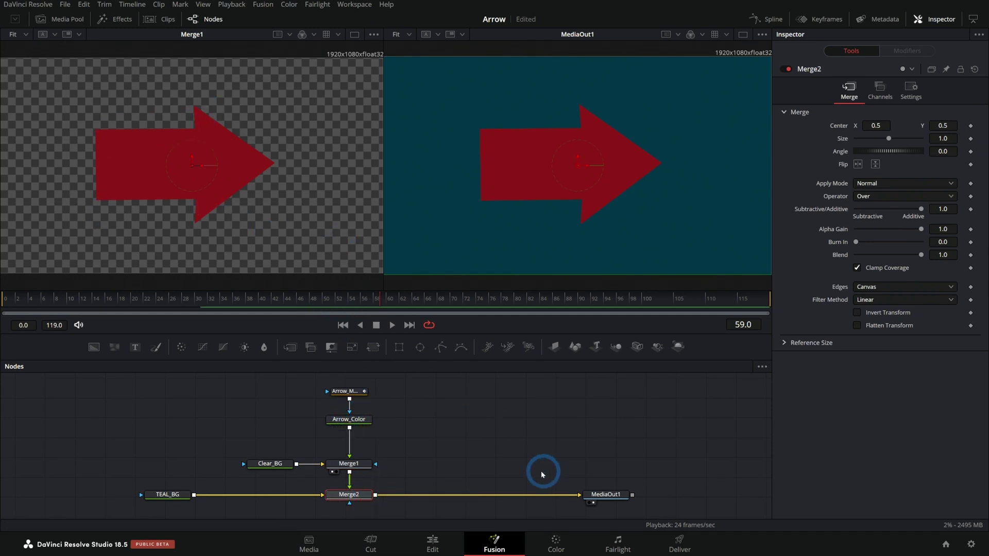
key("1")
left_click(602, 494)
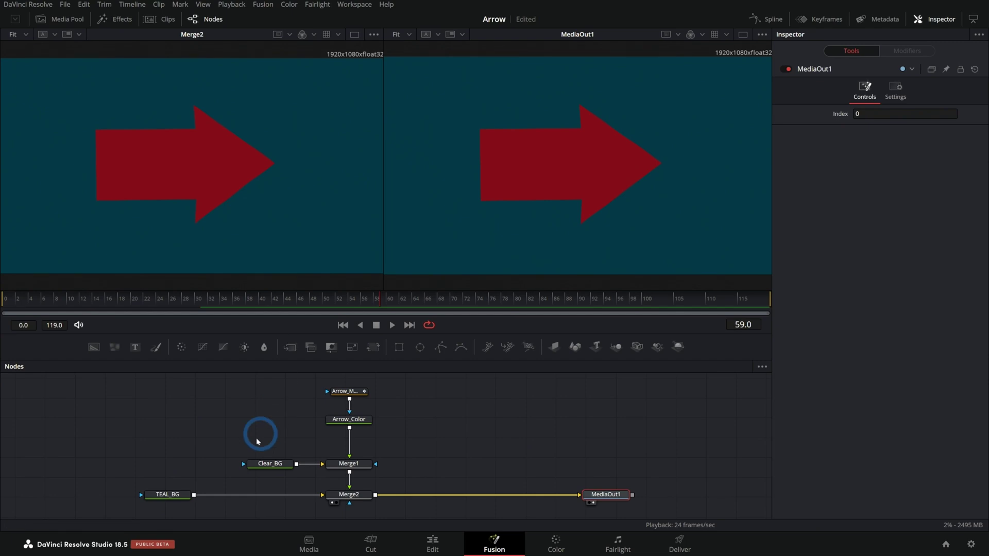
left_click(171, 497)
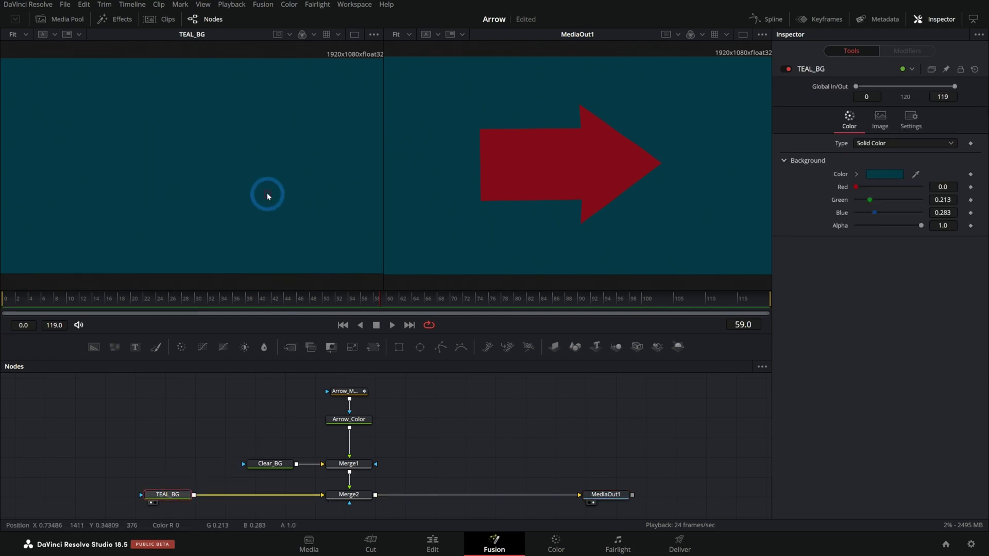
left_click(352, 496)
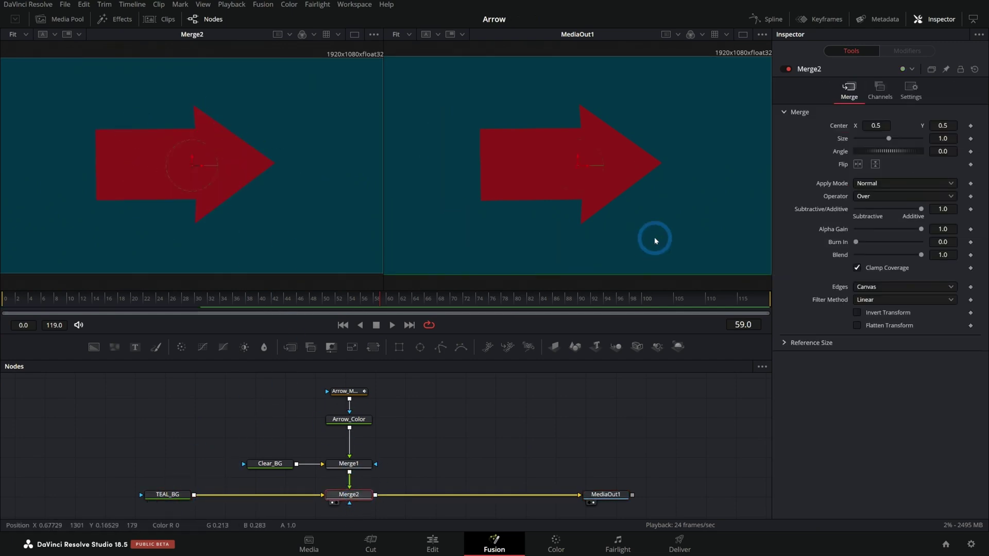
left_click(432, 439)
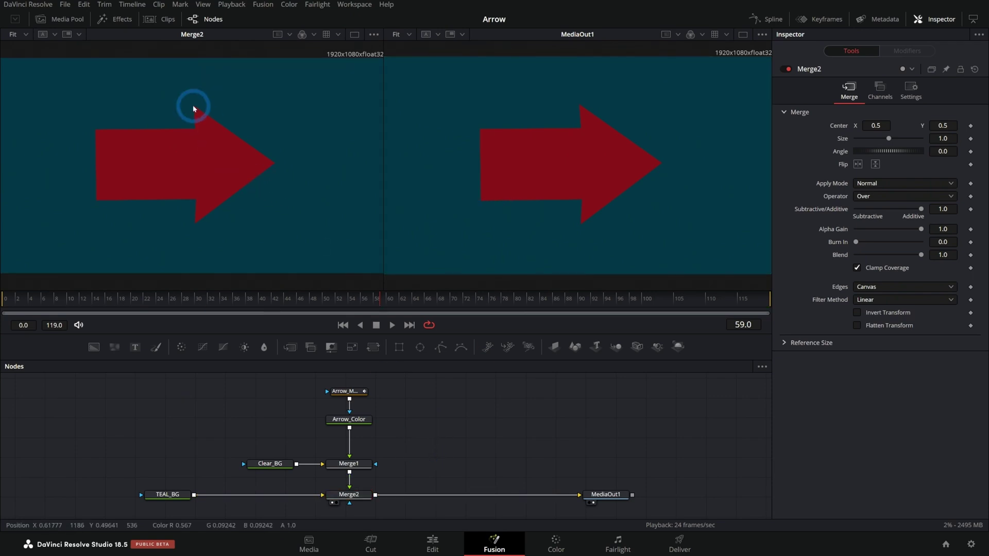
left_click(134, 187)
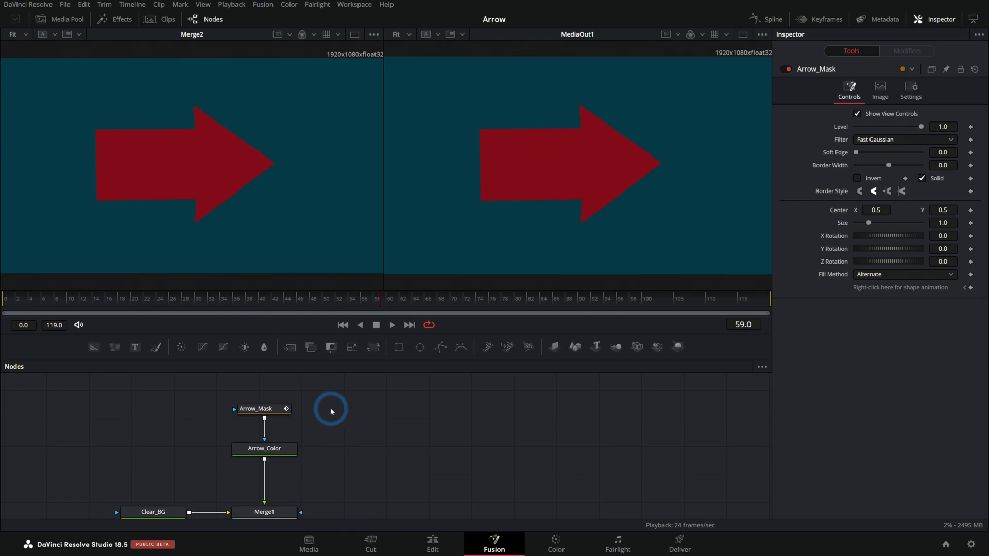
Turn off Solid for Arrow_Mask and set its Border Width to 0.019
left_click(260, 409)
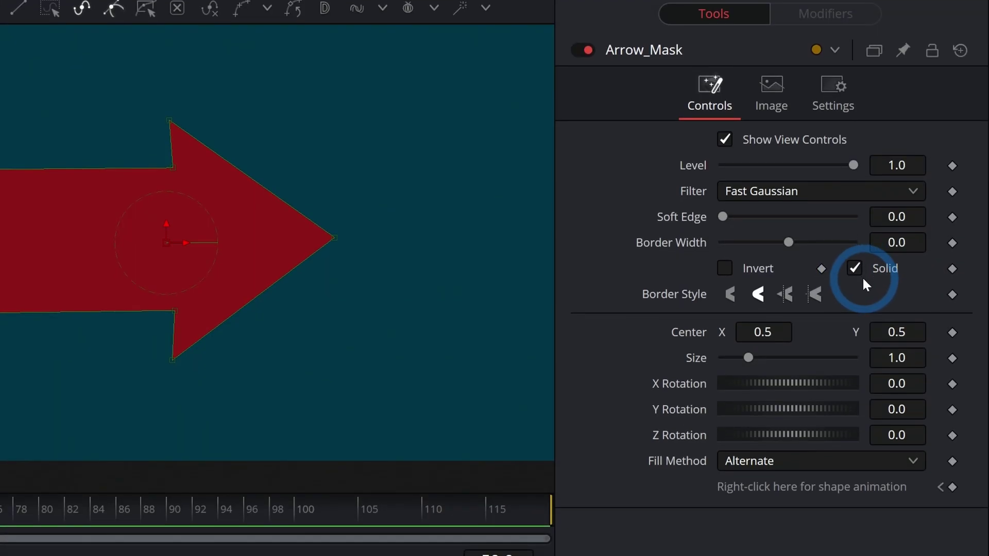
left_click(855, 278)
left_click_drag(788, 279, 795, 278)
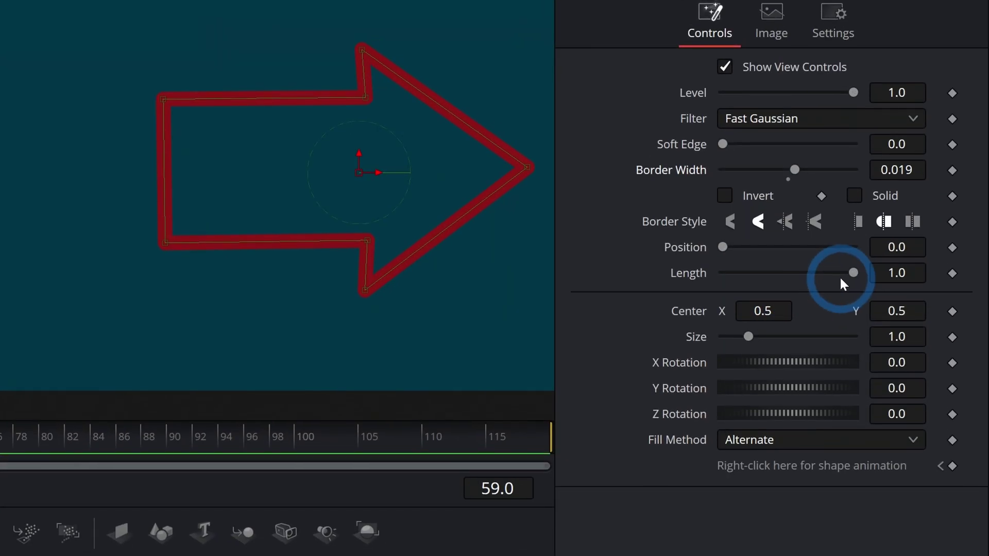
Try out different Length and Position values on the arrow outline
left_click_drag(853, 276, 823, 285)
left_click_drag(723, 261, 777, 261)
left_click_drag(840, 280, 778, 277)
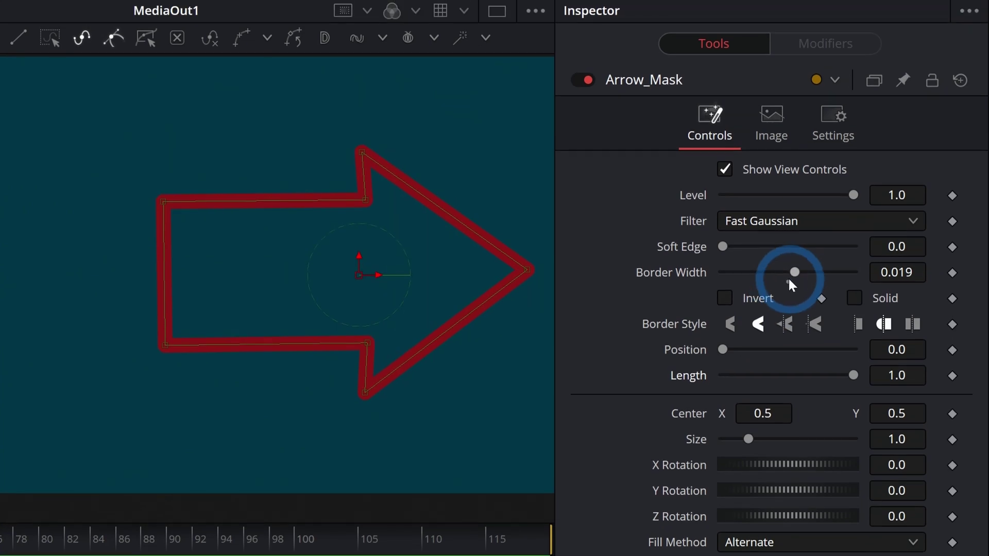
Reset Arrow_Mask's Border Width to 0.0 and turn Solid back on
left_click(788, 279)
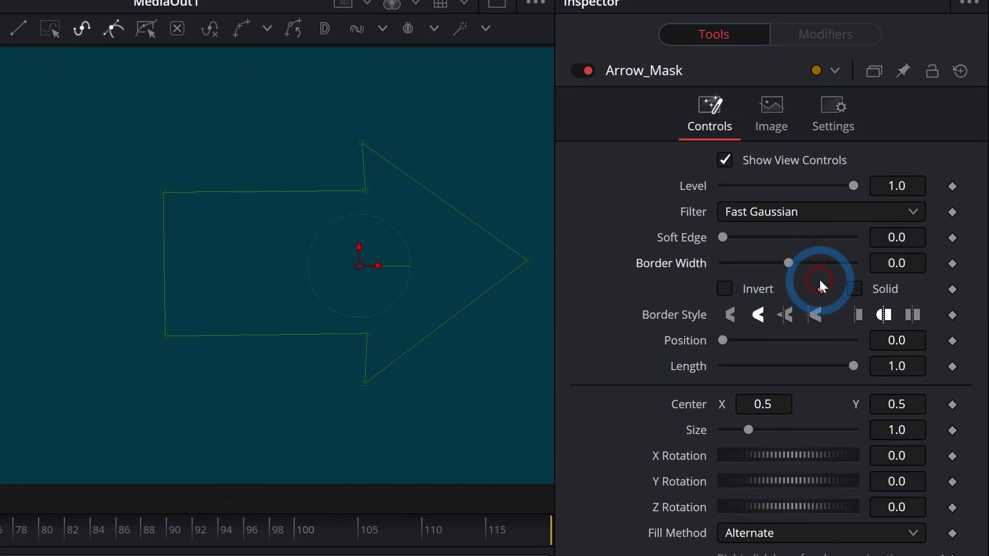
left_click(854, 292)
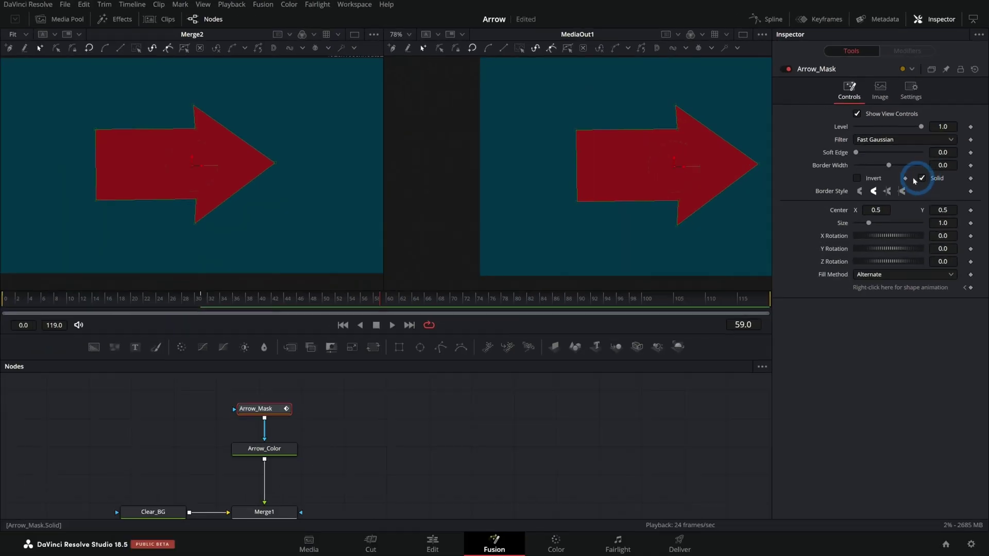
Duplicate the Arrow_Mask node beside the original and rename the copy Stroke_Mask
left_click(269, 409)
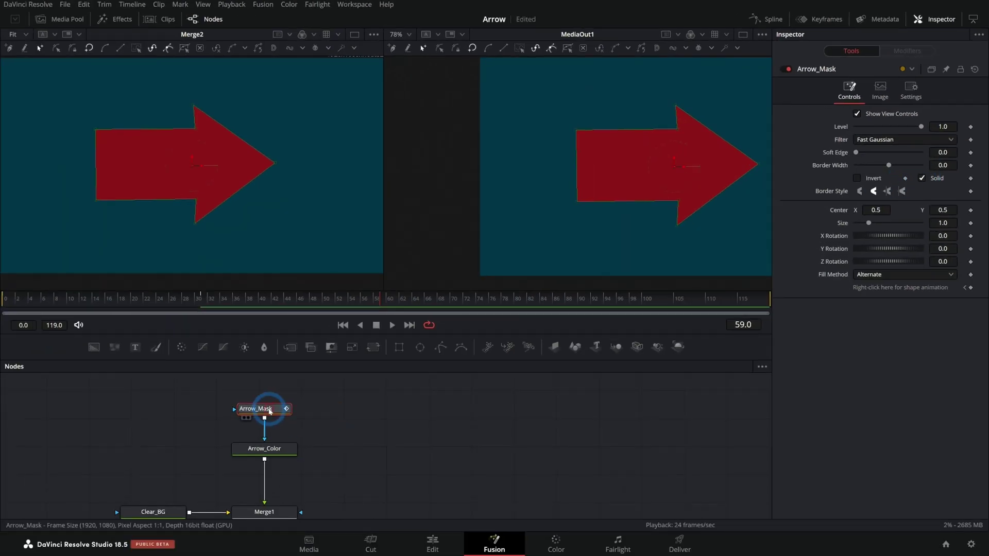
left_click(353, 417)
key("ctrl+v")
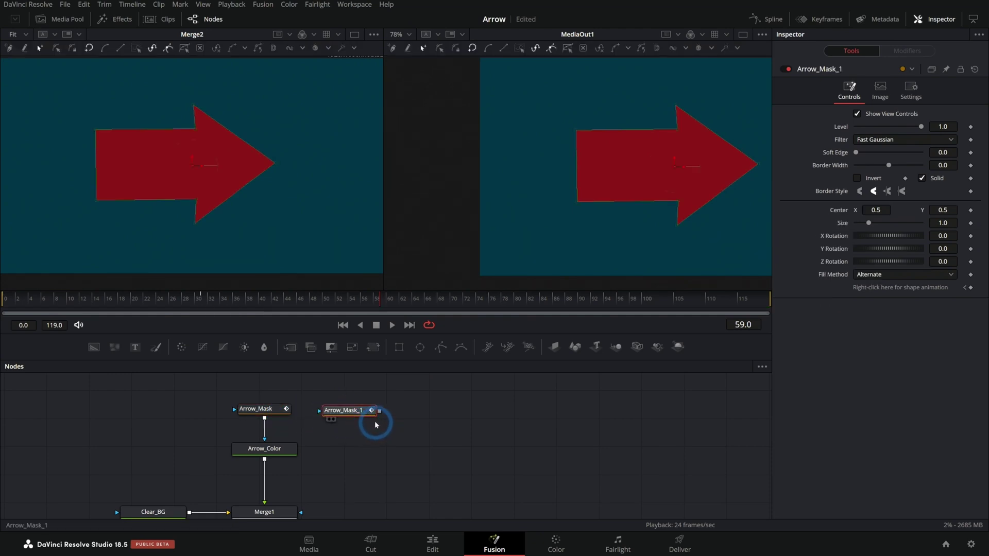
key("F2")
type("Stroke_Mask")
key("Return")
Duplicate the Arrow_Color background node below Stroke_Mask and rename the copy Stroke_Color
left_click(282, 455)
key("ctrl+c")
left_click(349, 448)
key("ctrl+v")
key("F2")
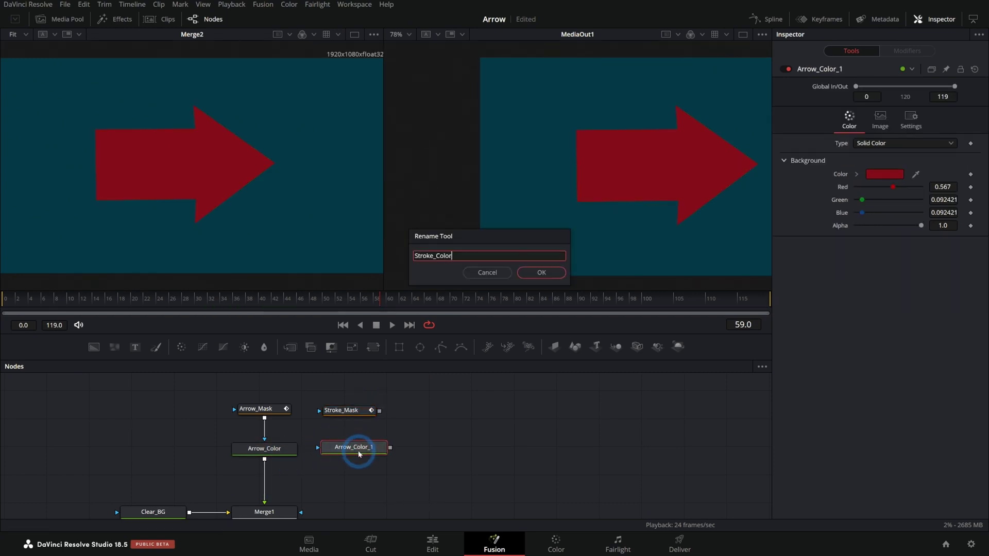
key("Return")
Show Stroke_Color in the first viewer and change its color to white
key("1")
left_click(858, 177)
left_click_drag(875, 193, 830, 183)
Connect Stroke_Mask to Stroke_Color as its mask, and make it an outline with Solid off and Border Width 0.016
left_click_drag(379, 411, 376, 447)
left_click(366, 413)
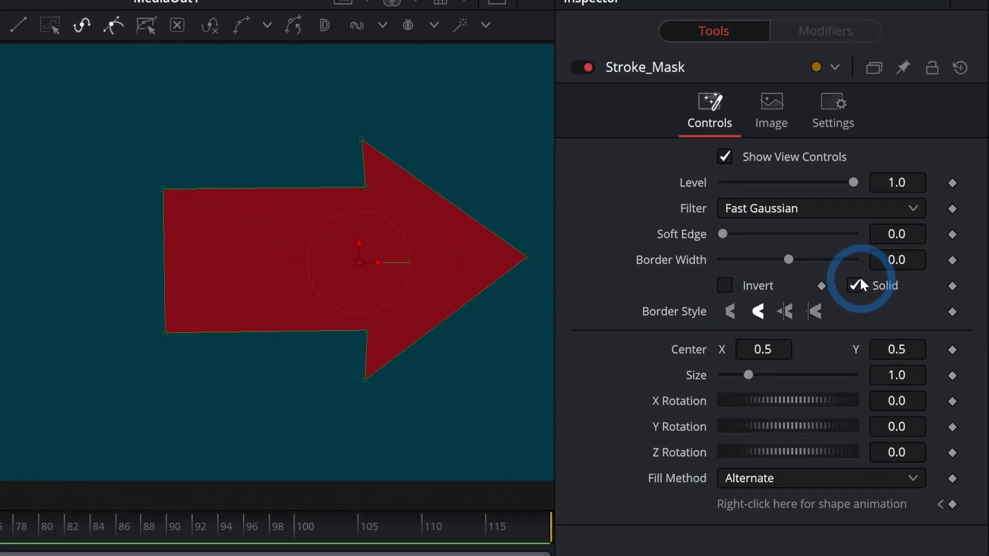
left_click(858, 278)
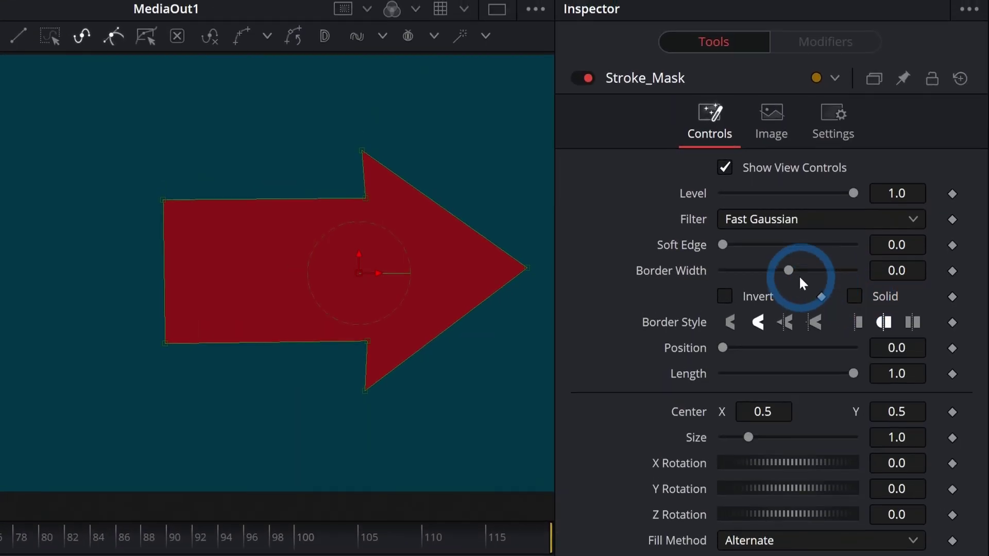
left_click_drag(788, 270, 799, 272)
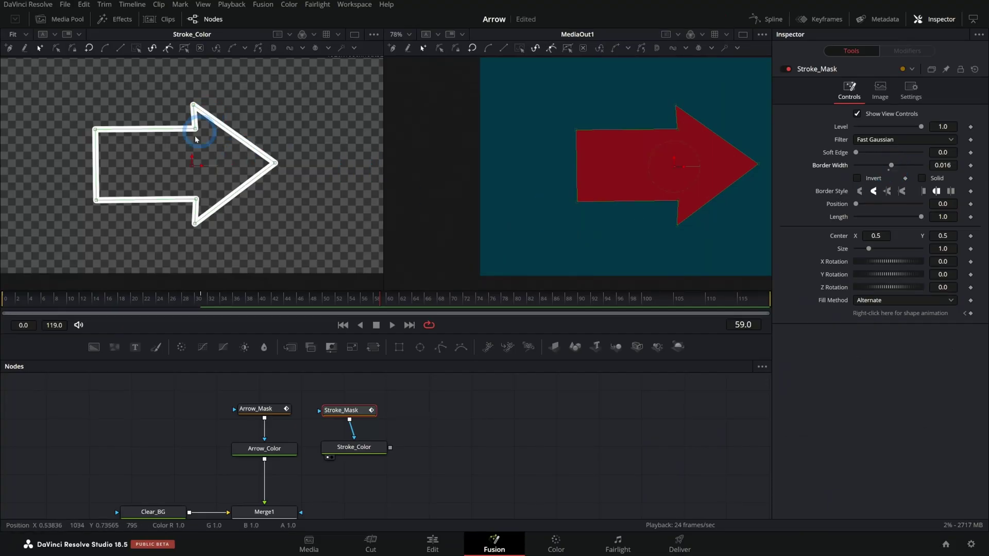
Merge Stroke_Color over Merge1's output and align Merge2 under the new merge node
scroll(346, 453, "down", 2)
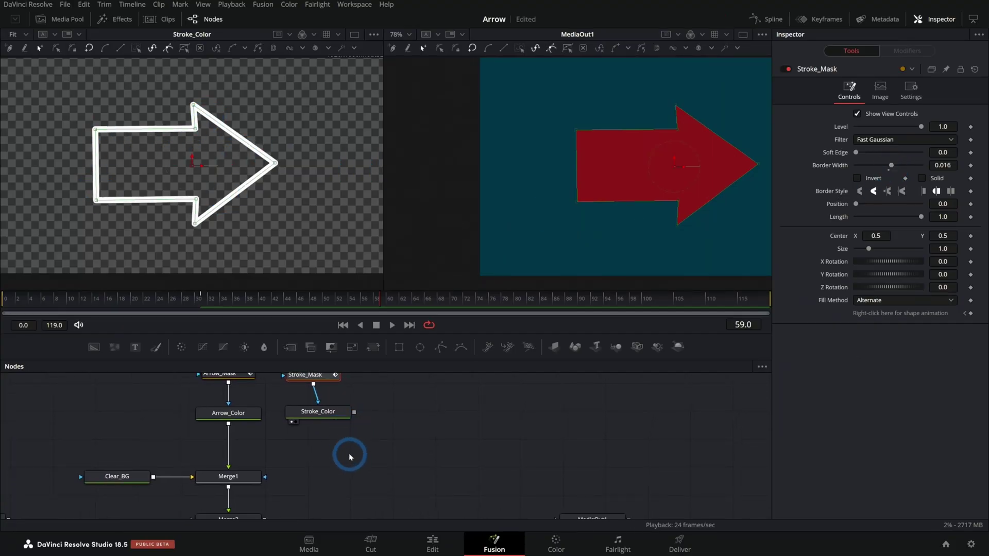
left_click_drag(346, 405, 220, 479)
left_click_drag(235, 513, 320, 513)
Try moving Stroke_Mask's lower rear corner outward in the MediaOut1 viewer, and undo the move
left_click_drag(647, 215, 557, 219)
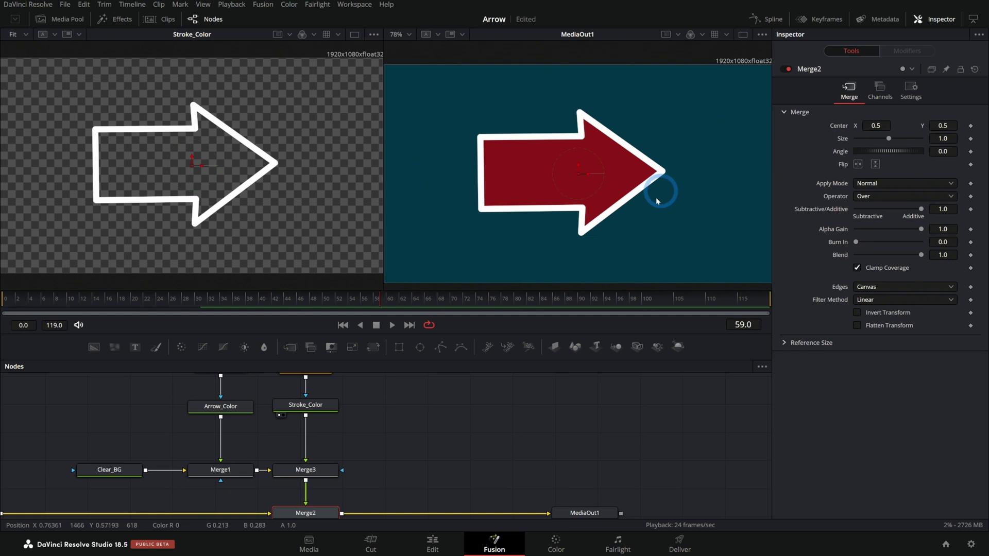
left_click(578, 231)
scroll(507, 221, "up", 4)
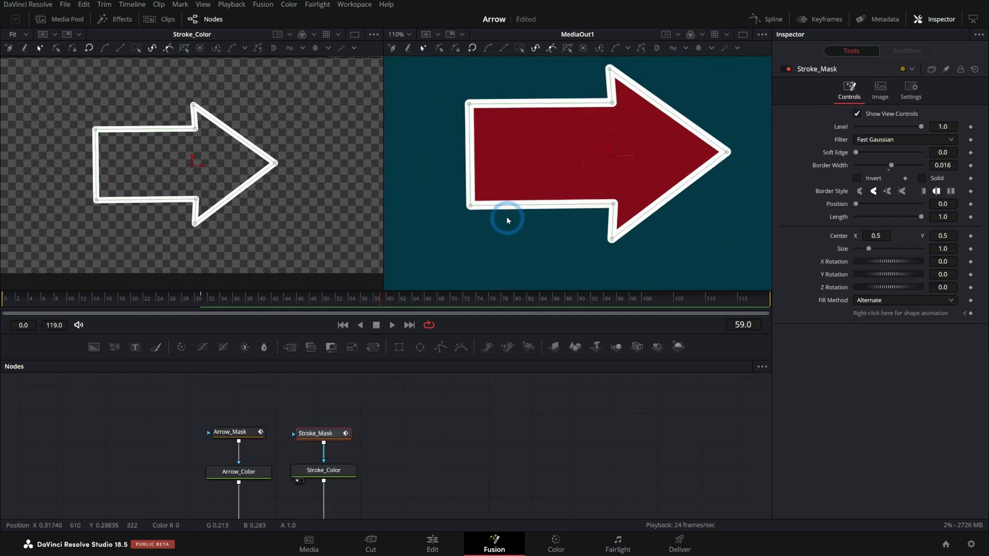
left_click_drag(473, 215, 442, 244)
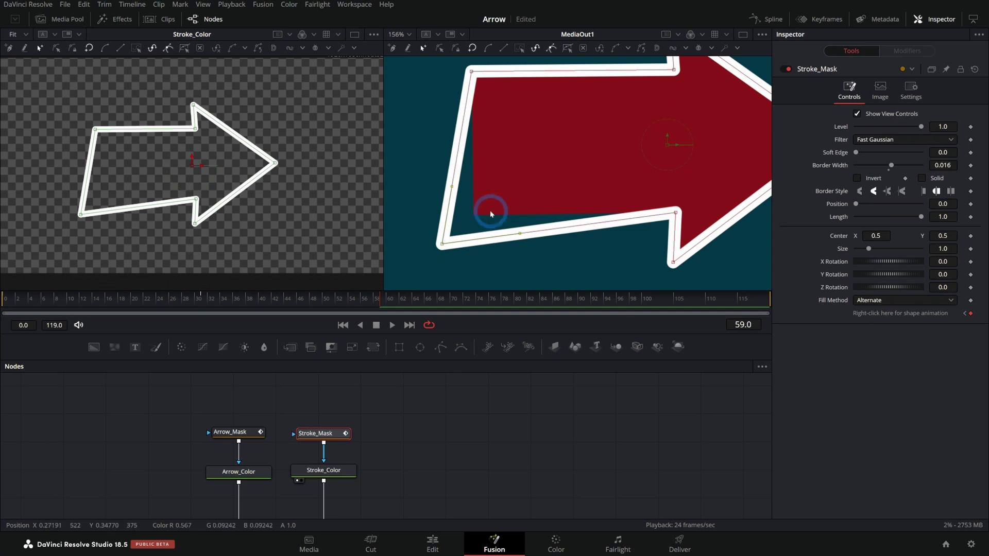
key("ctrl+z")
Try moving Arrow_Mask's lower rear corner outward, and undo the move
left_click(237, 431)
left_click_drag(473, 215, 423, 267)
key("ctrl+z")
Select both Arrow_Mask and Stroke_Mask and try to move their shared lower rear corner together
left_click_drag(406, 390, 174, 460)
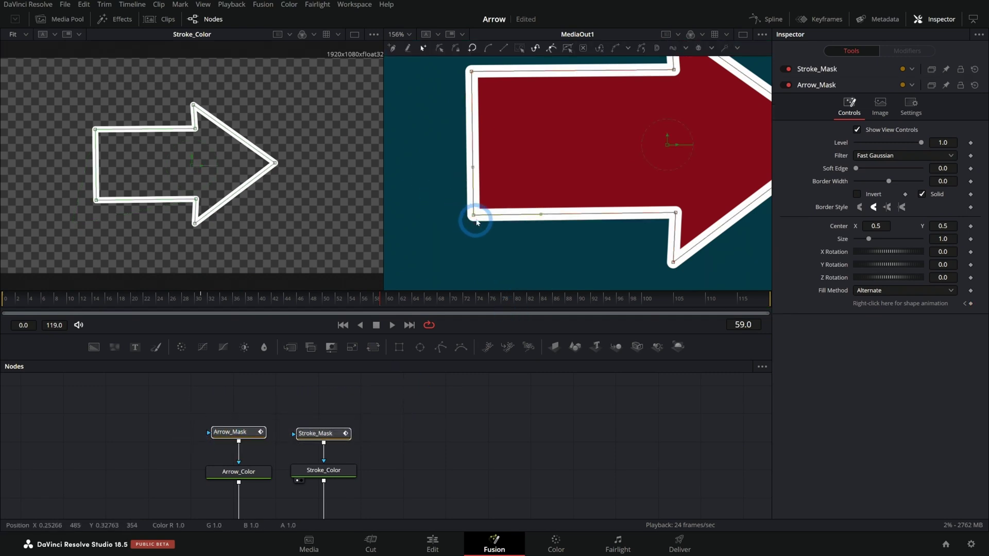
mouse_move(473, 216)
left_mouse_down()
mouse_move(468, 224)
mouse_move(450, 205)
mouse_move(473, 215)
left_mouse_up()
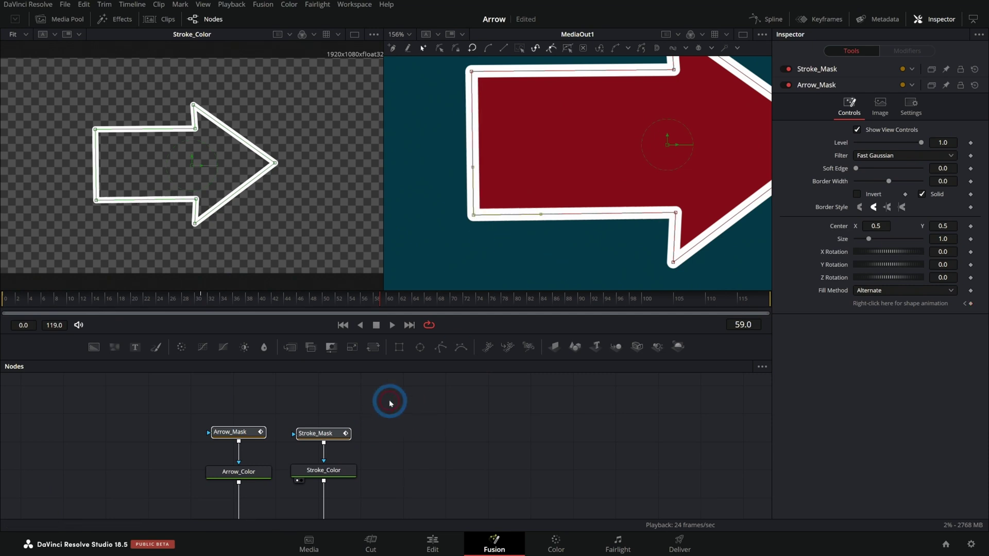
Delete the separate Stroke_Mask node from Stroke_Color
scroll(585, 136, "down", 2)
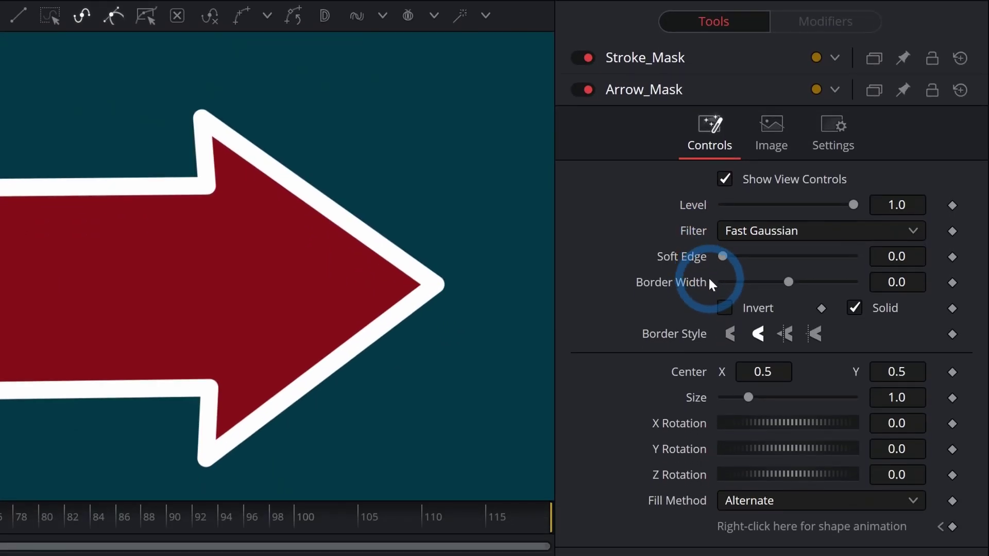
left_click_drag(385, 402, 298, 443)
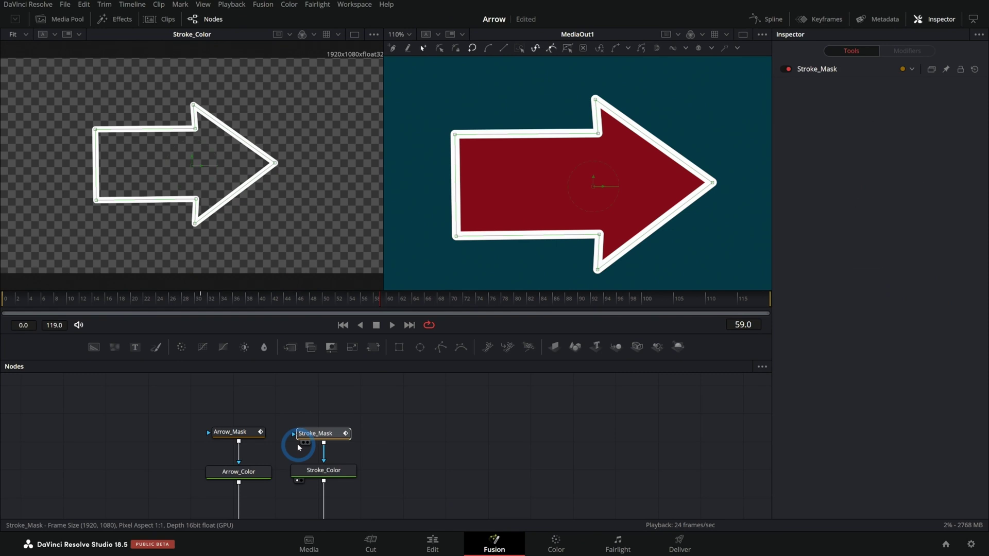
key("Delete")
Paste an instance of Arrow_Mask above Stroke_Color and connect it as Stroke_Color's mask
left_click(264, 435)
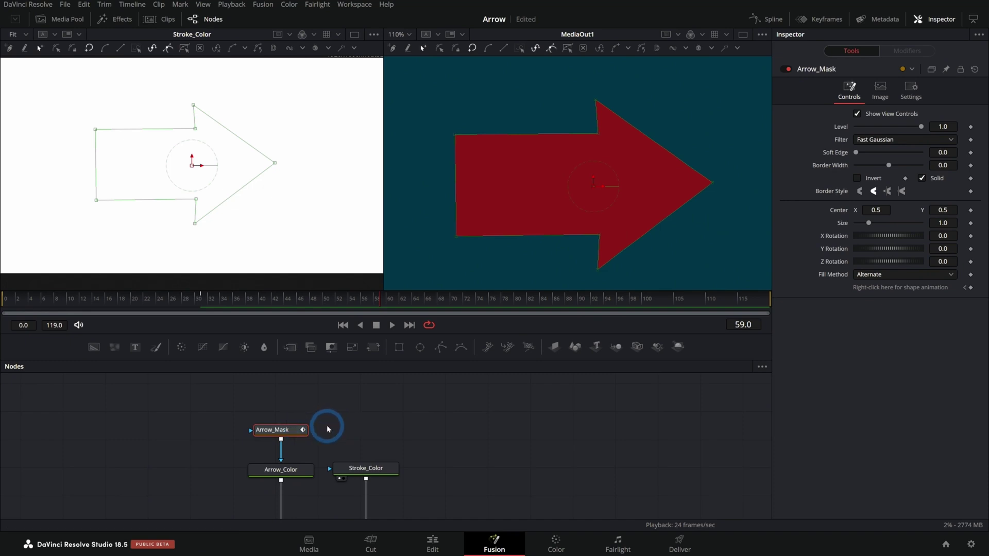
left_click(380, 415)
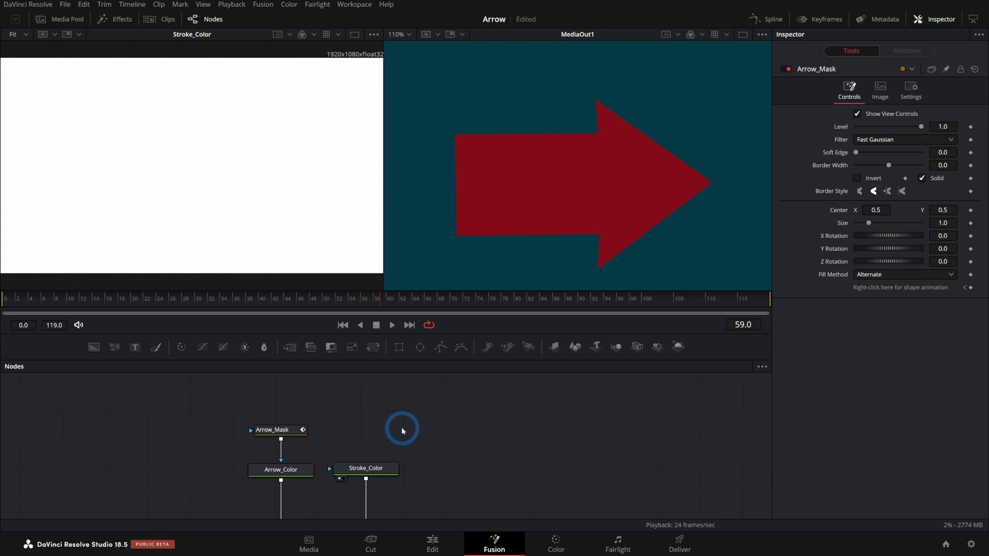
key("ctrl+shift+v")
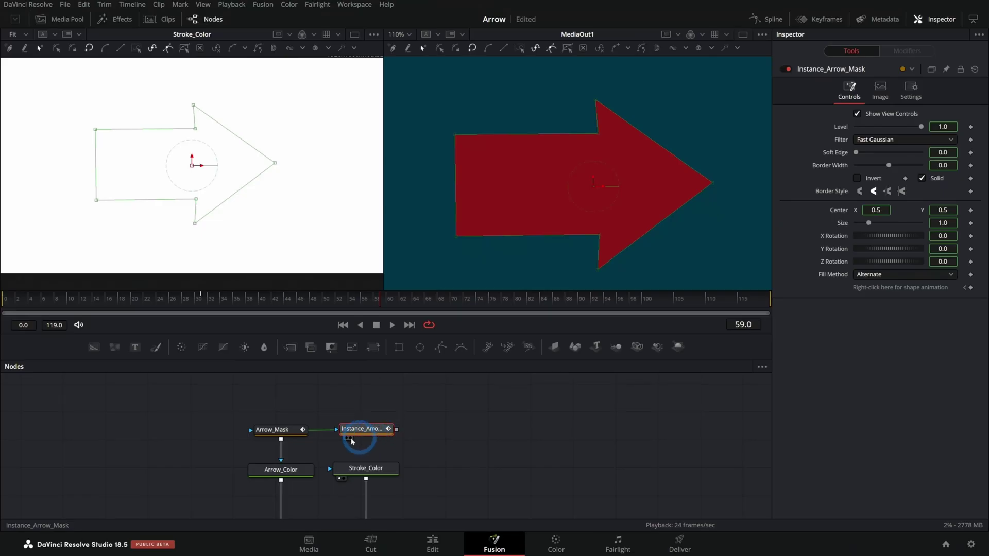
left_click_drag(396, 429, 387, 470)
scroll(431, 411, "down", 3)
left_click(359, 462)
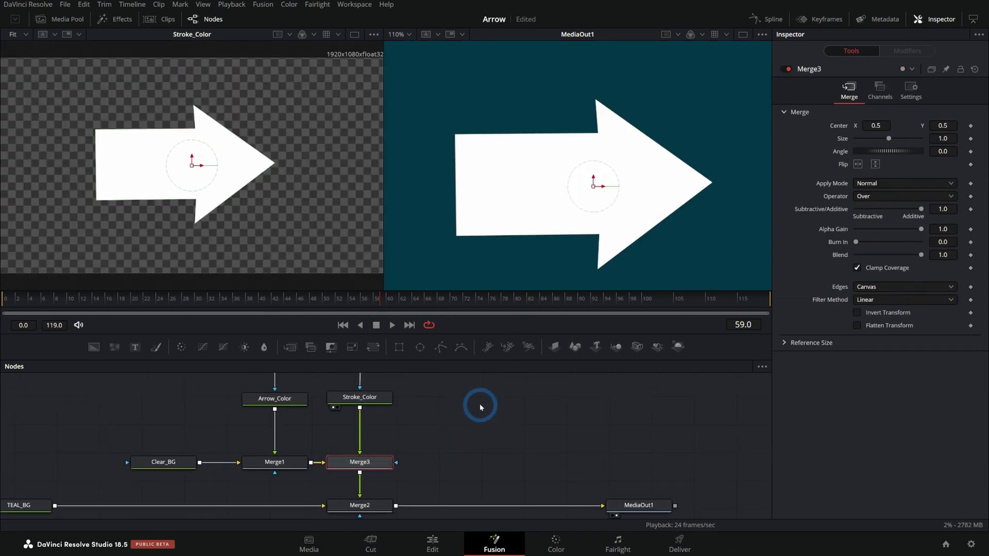
Load Arrow_Mask in the first viewer and try moving its lower rear corner outward
scroll(479, 404, "up", 3)
left_click(296, 443)
key("1")
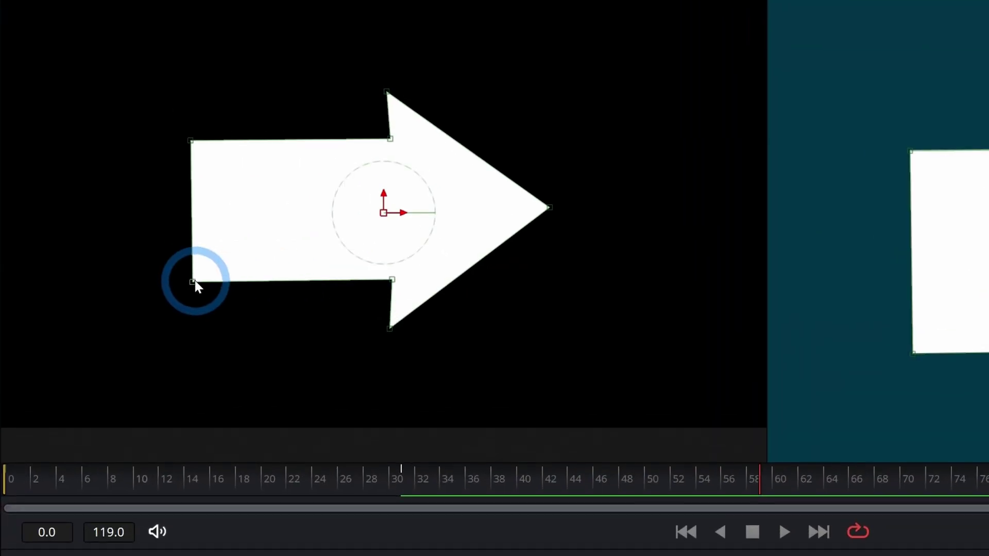
left_click_drag(97, 200, 117, 182)
left_click_drag(234, 276, 188, 340)
Load Instance_Arrow_Mask in the first viewer, try moving the same corner inward, and undo the corner moves
left_click(373, 441)
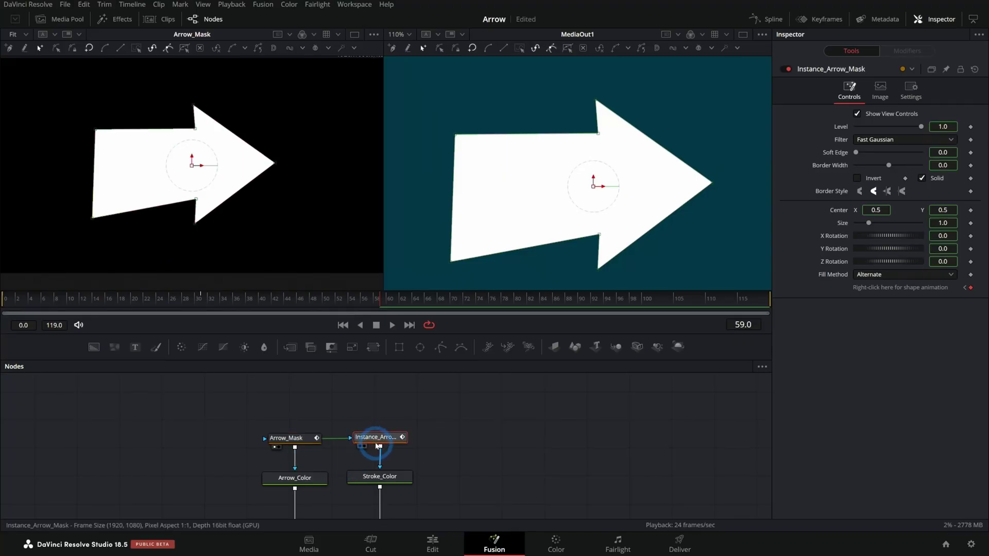
key("1")
left_click_drag(92, 218, 174, 212)
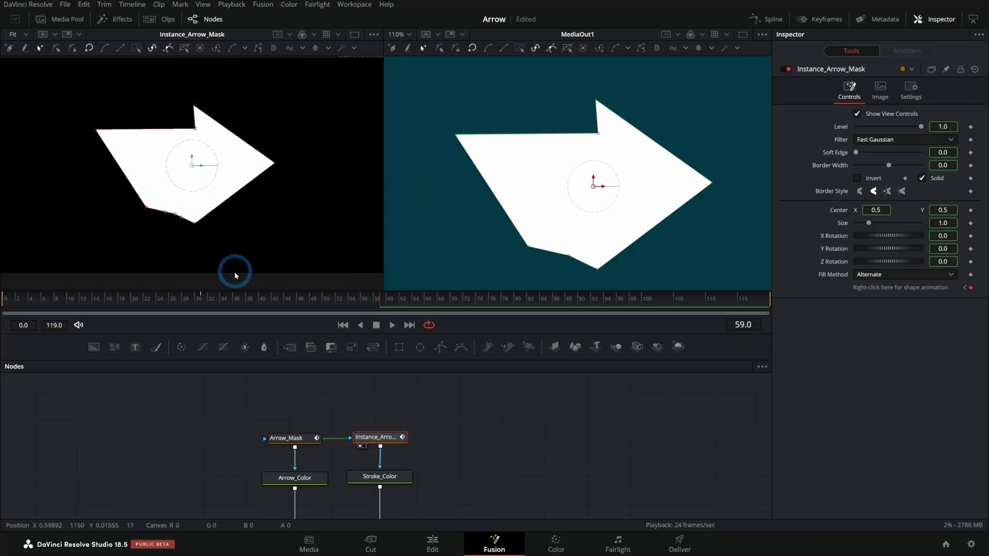
left_click(288, 438)
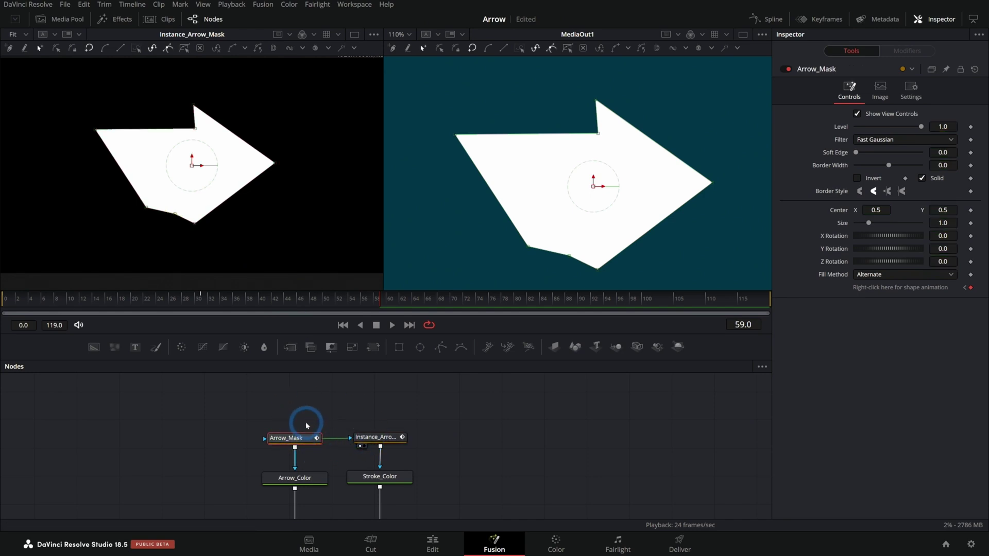
key("ctrl+z")
key("ctrl+z")
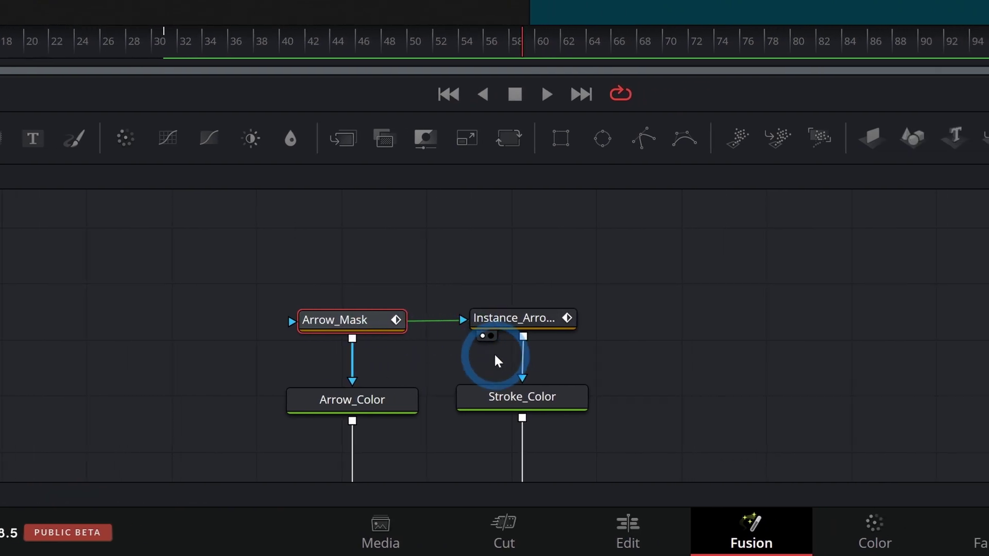
Try raising Soft Edge on Instance_Arrow_Mask and restore it to 0.0
left_click(843, 255)
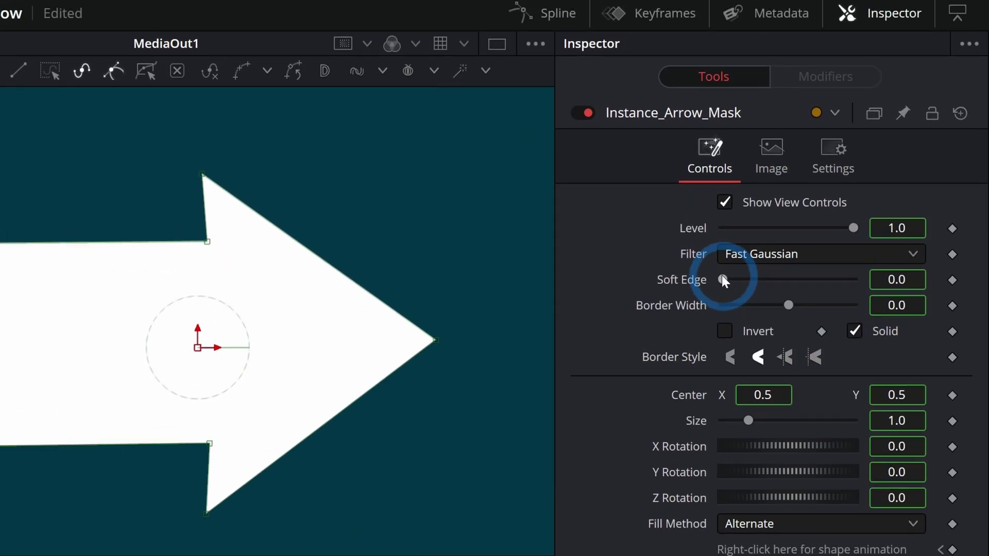
left_click_drag(722, 278, 743, 279)
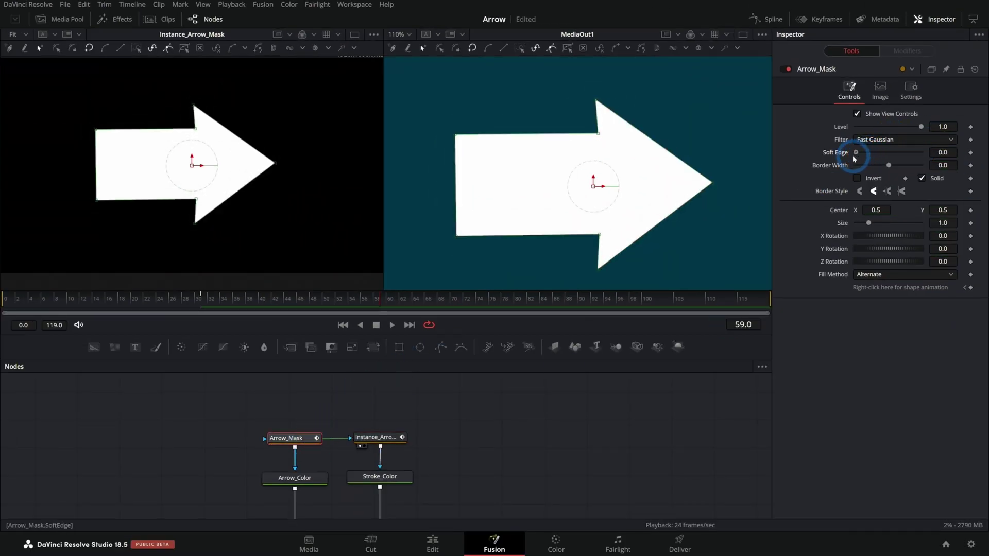
left_click(934, 126)
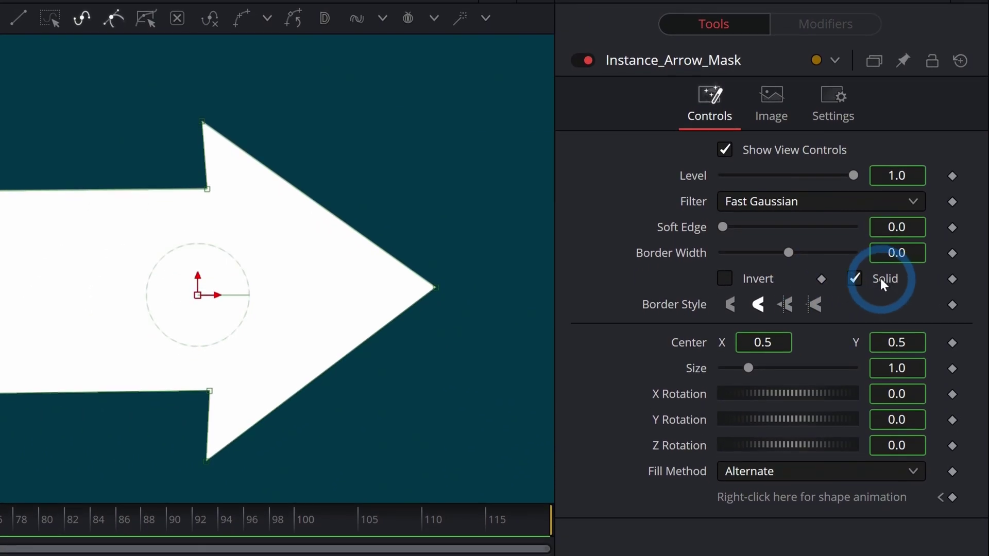
Deinstance Solid and Border Width on Instance_Arrow_Mask, with Solid turned off and Border Width set to 0.019
right_click(882, 278)
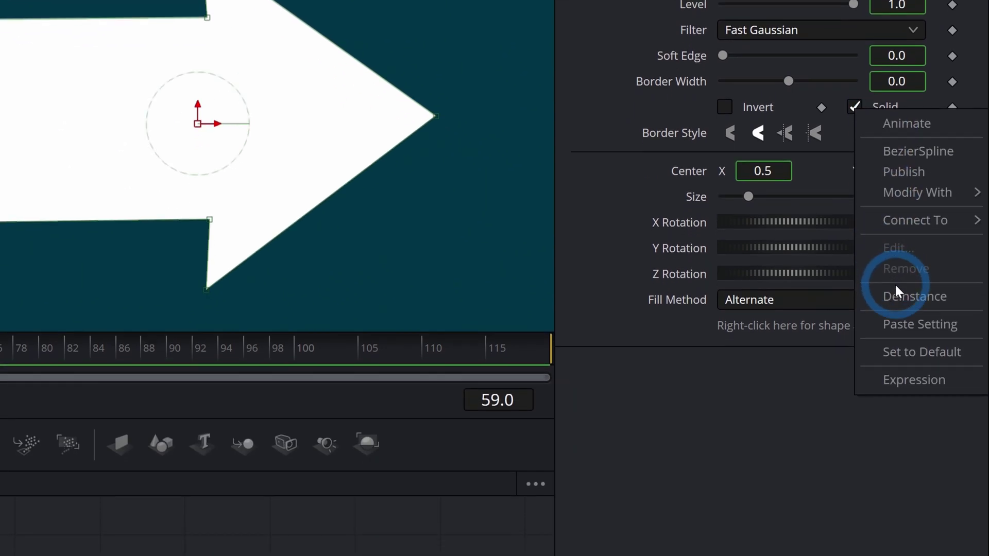
left_click(897, 289)
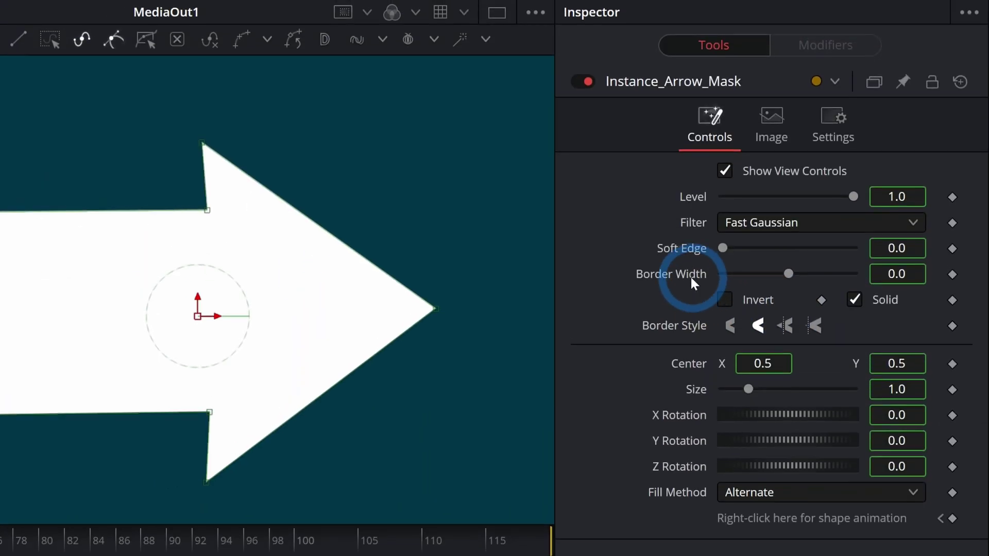
right_click(690, 87)
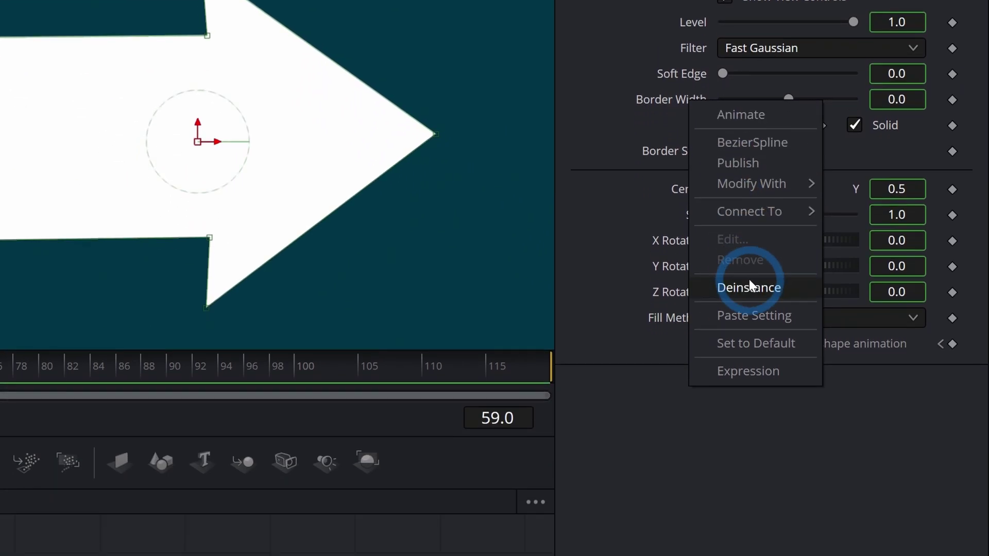
left_click(749, 467)
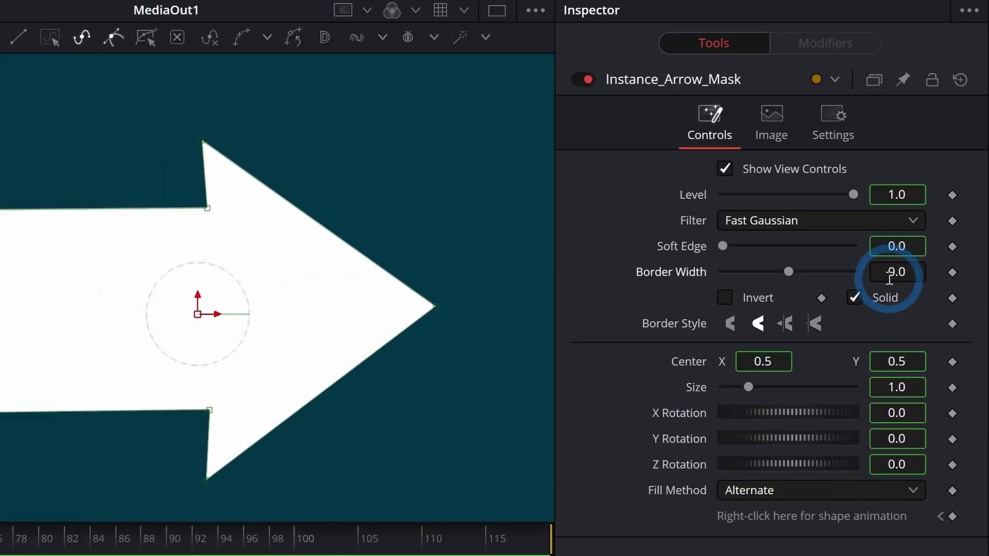
left_click(855, 298)
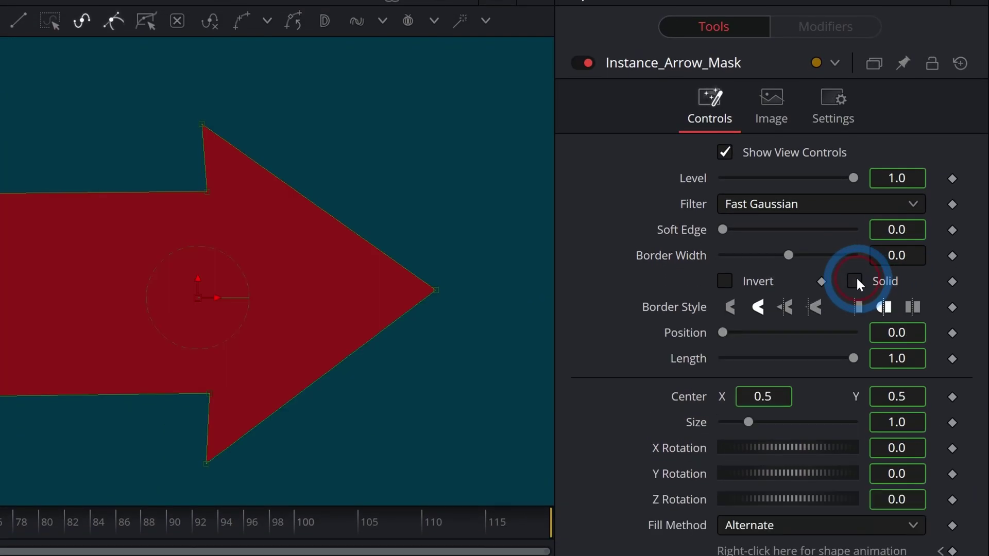
left_click_drag(783, 255, 791, 255)
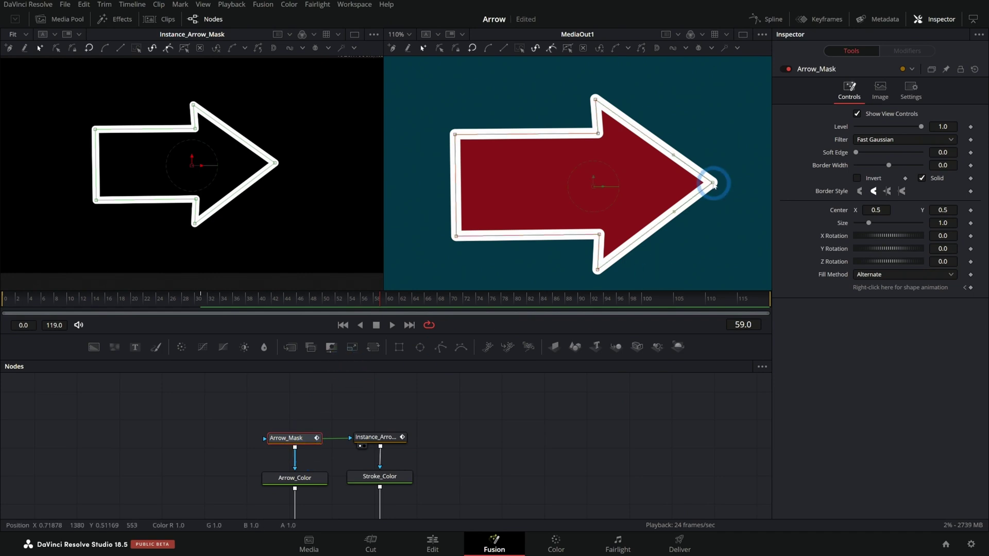
Try moving the arrow's tip upward with Arrow_Mask selected, check Instance_Arrow_Mask, and restore the tip
mouse_move(700, 123)
left_mouse_down()
mouse_move(715, 222)
mouse_move(713, 109)
left_mouse_up()
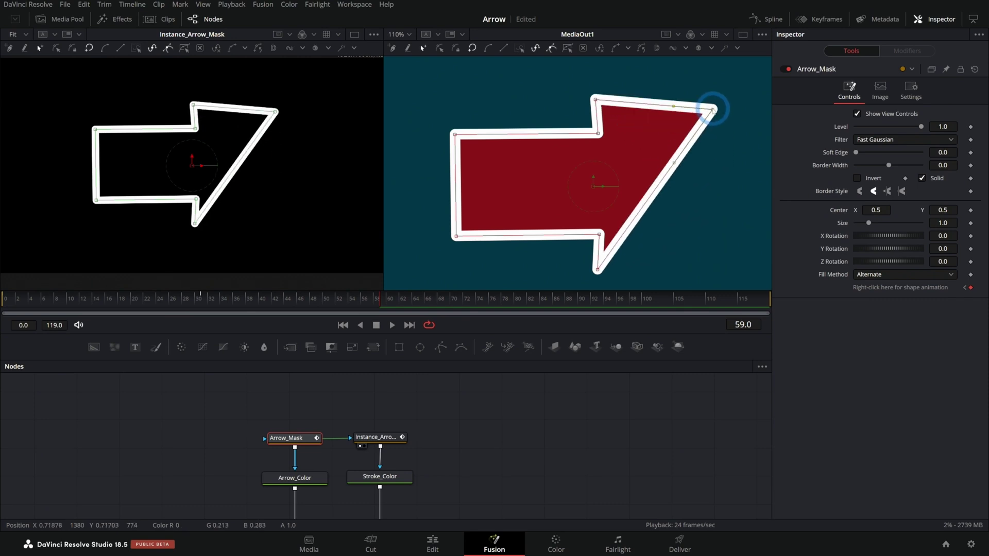
left_click(404, 437)
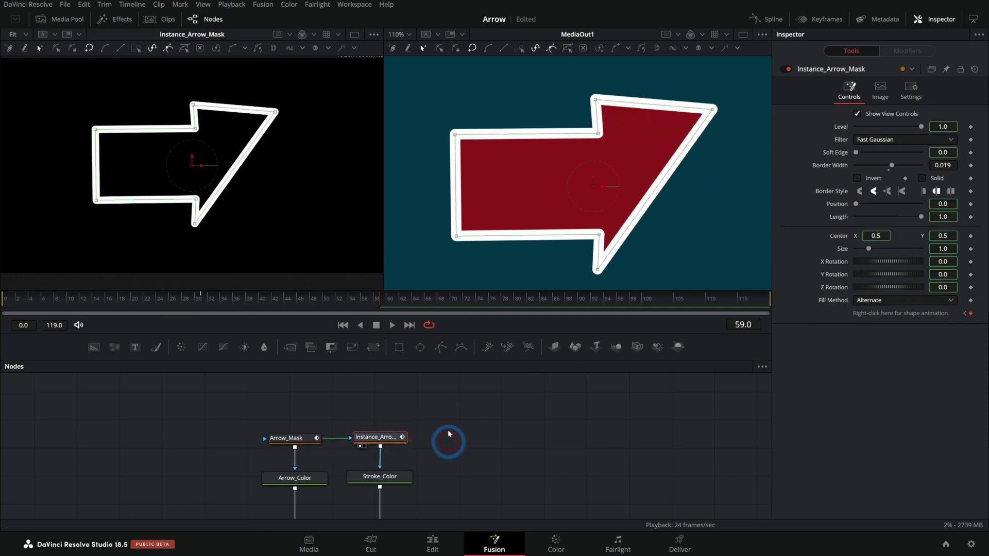
left_click_drag(688, 215, 677, 224)
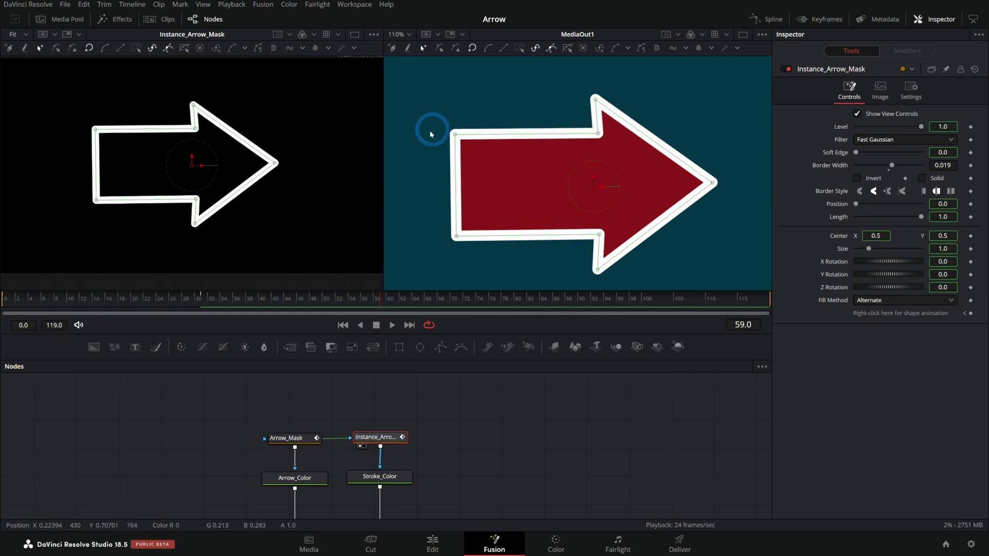
Merge a dark red background named Outer_Stroke_Color over Clear_BG ahead of Merge1, with a color value of 0.157
left_click(217, 501)
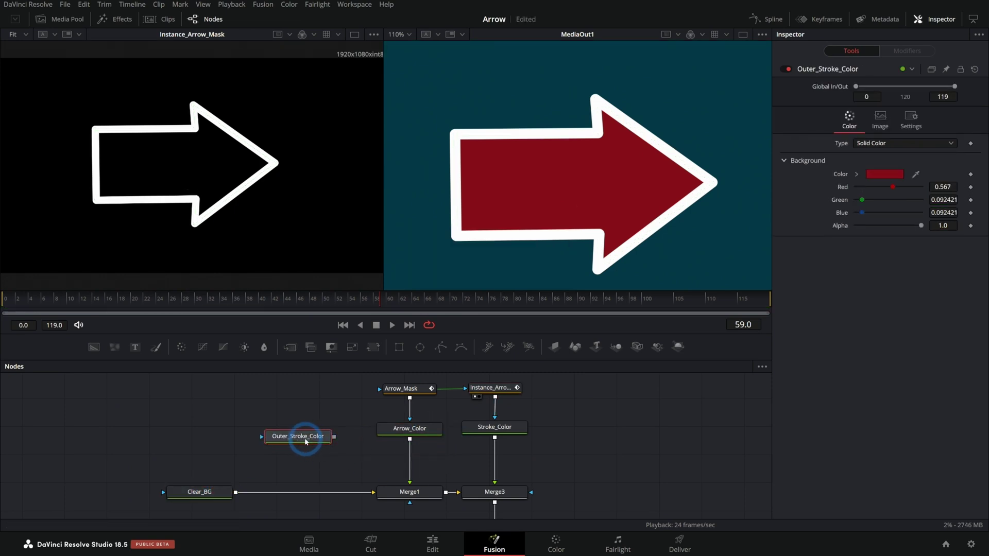
left_click_drag(235, 493, 235, 493)
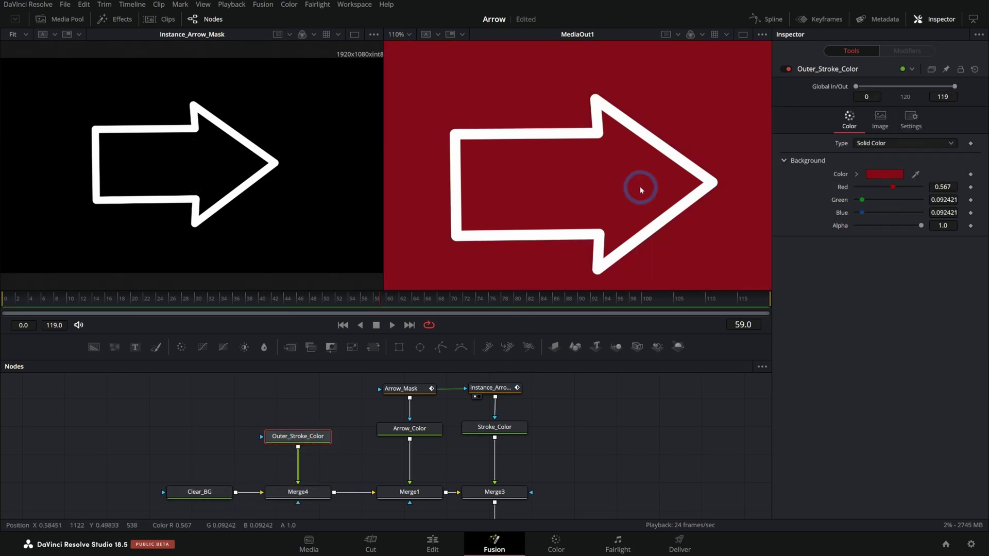
left_click(857, 175)
left_click(928, 229)
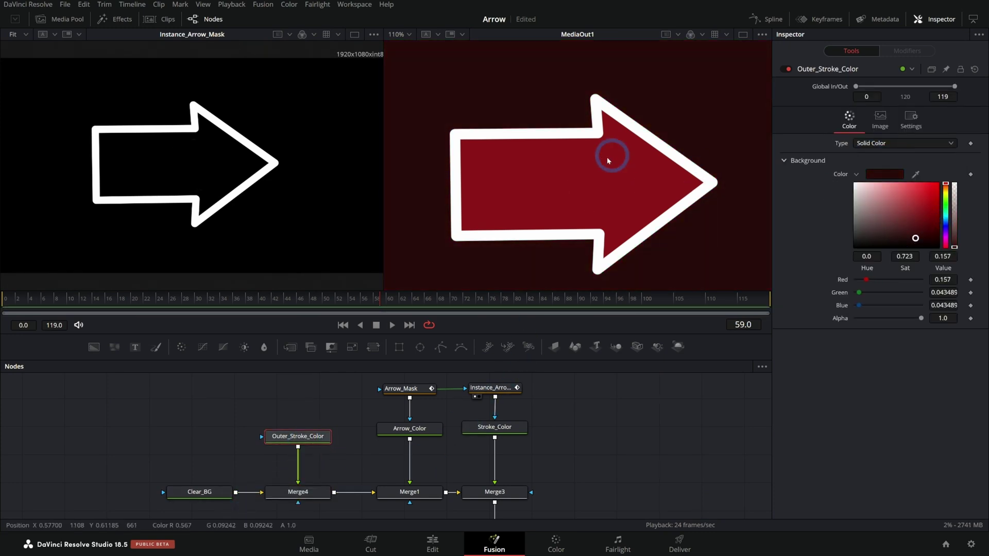
Paste another instance of Arrow_Mask above Outer_Stroke_Color and connect it as that background's mask
left_click(420, 388)
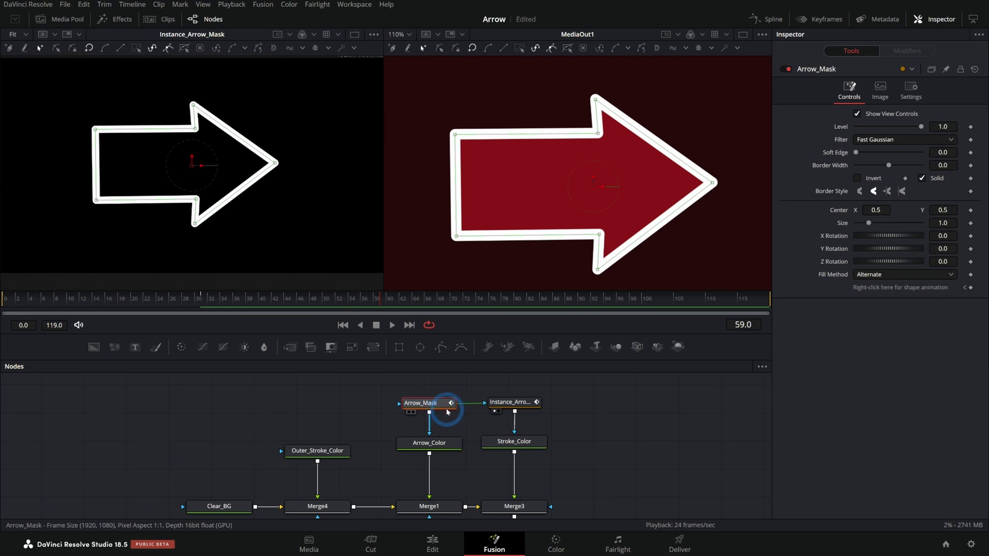
left_click(311, 413)
key("ctrl+shift+v")
left_click(334, 412)
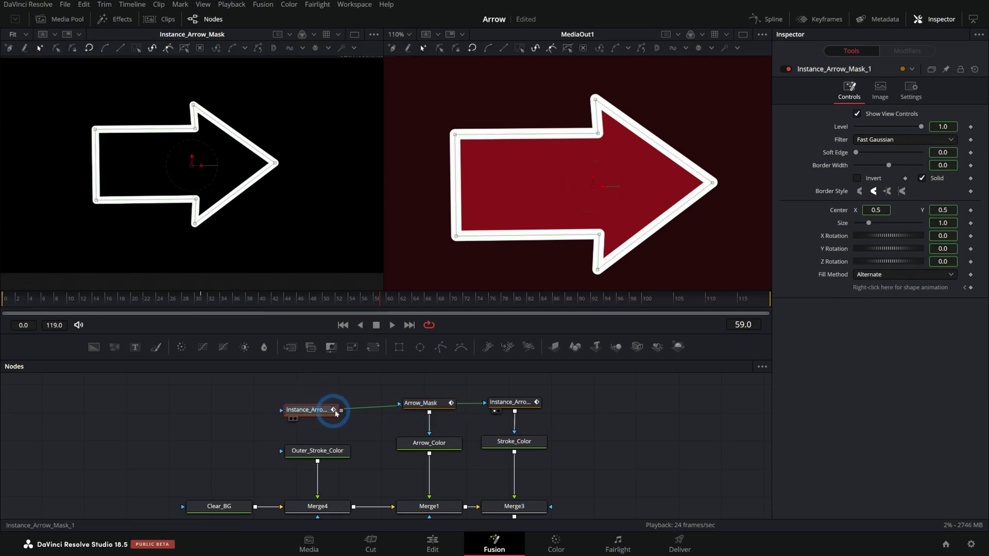
left_click_drag(355, 436, 333, 452)
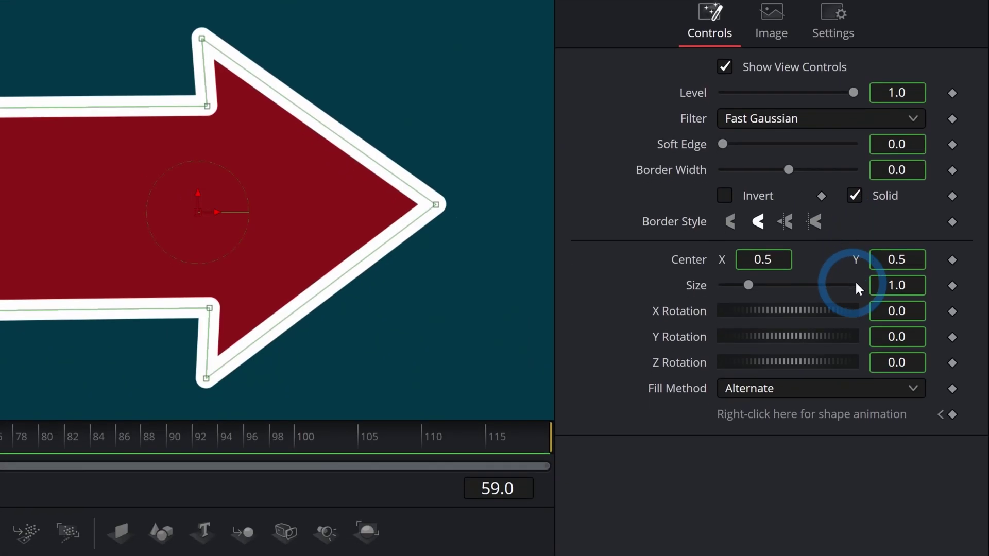
Try deinstancing Size on Instance_Arrow_Mask_1 and enlarging it to 1.26, and undo both changes
right_click(943, 225)
right_click(700, 277)
left_click(757, 462)
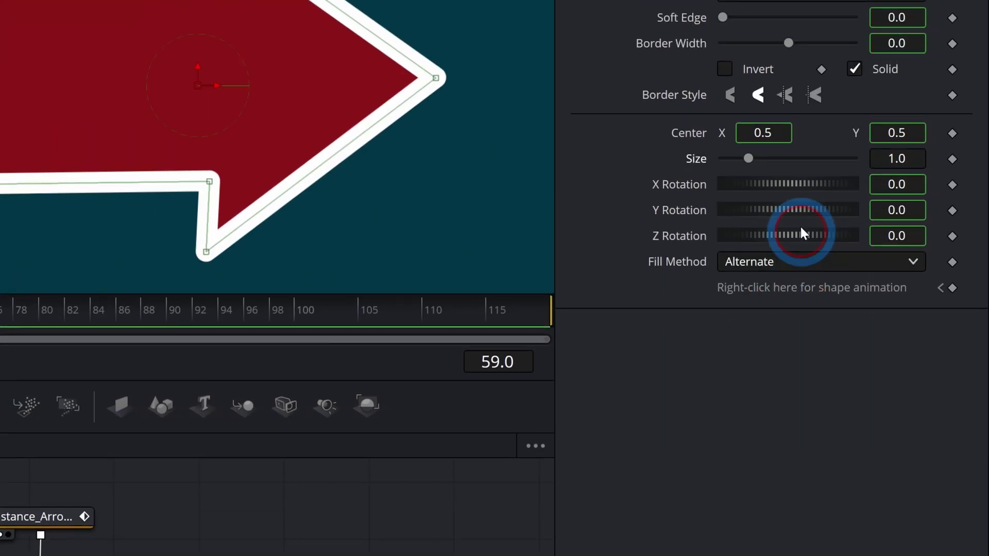
left_click_drag(750, 279, 756, 278)
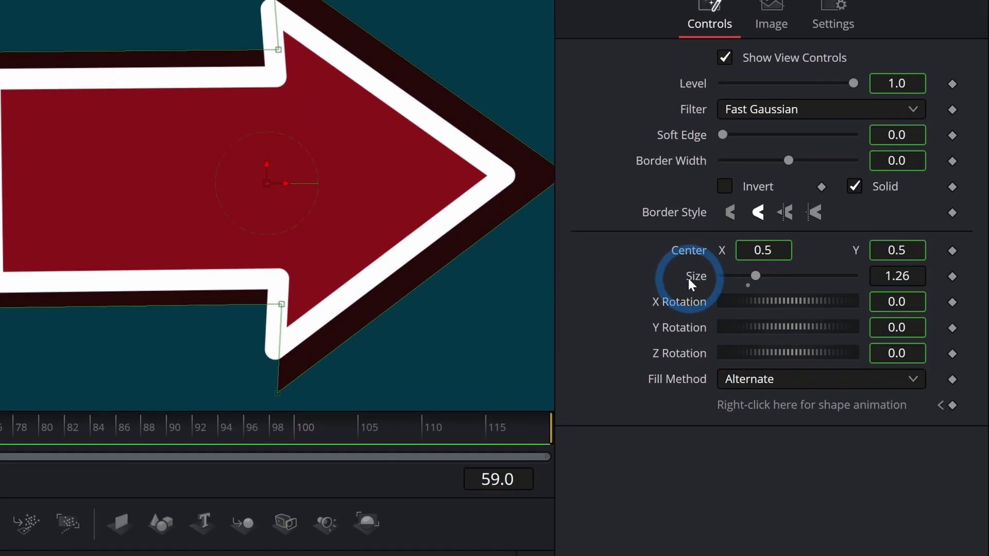
double_click(930, 353)
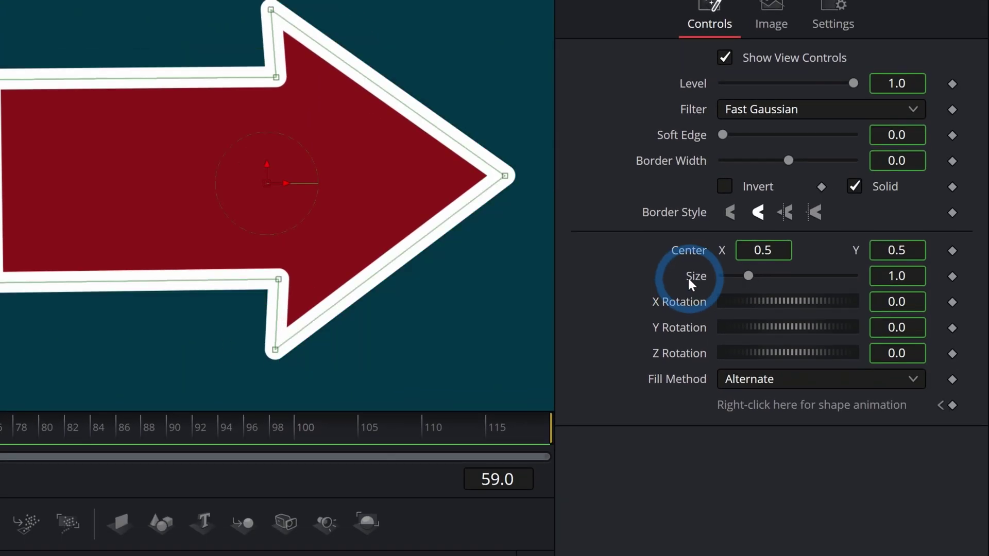
Deinstance Center on Instance_Arrow_Mask_1 and offset it to X 0.516, Y 0.452
right_click(694, 250)
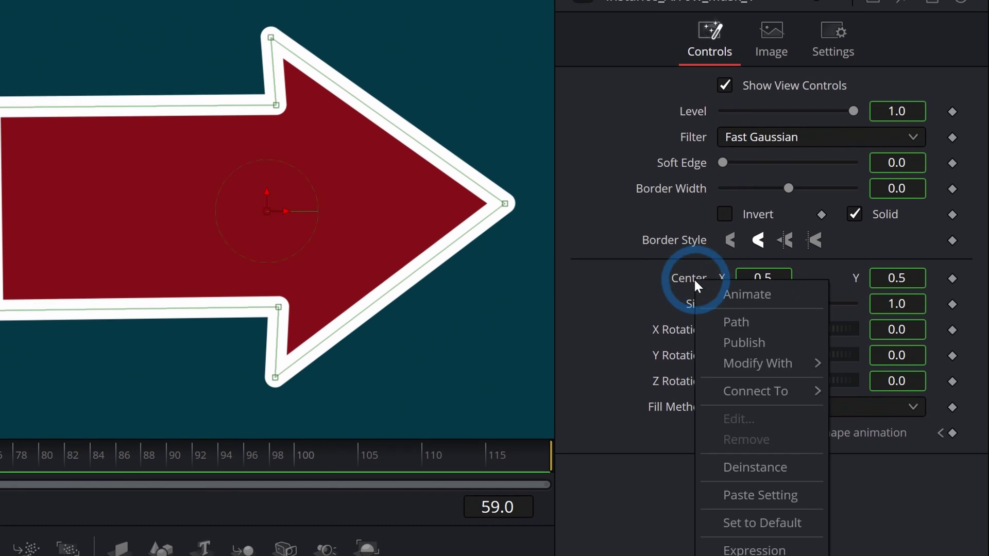
left_click_drag(768, 276, 793, 279)
left_click_drag(878, 276, 838, 305)
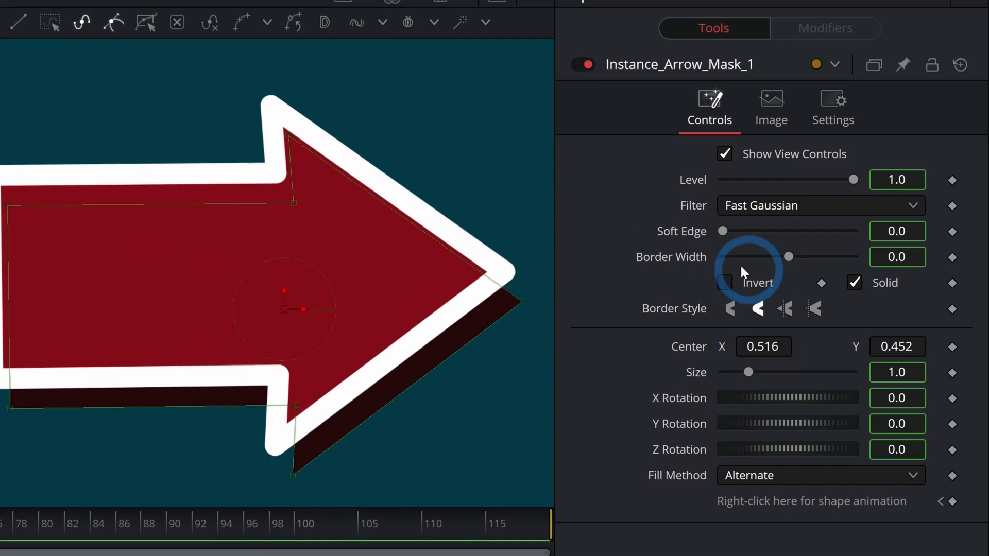
Deinstance Soft Edge on Instance_Arrow_Mask_1 and soften the arrow's shadow with a value of 0.0504
right_click(686, 140)
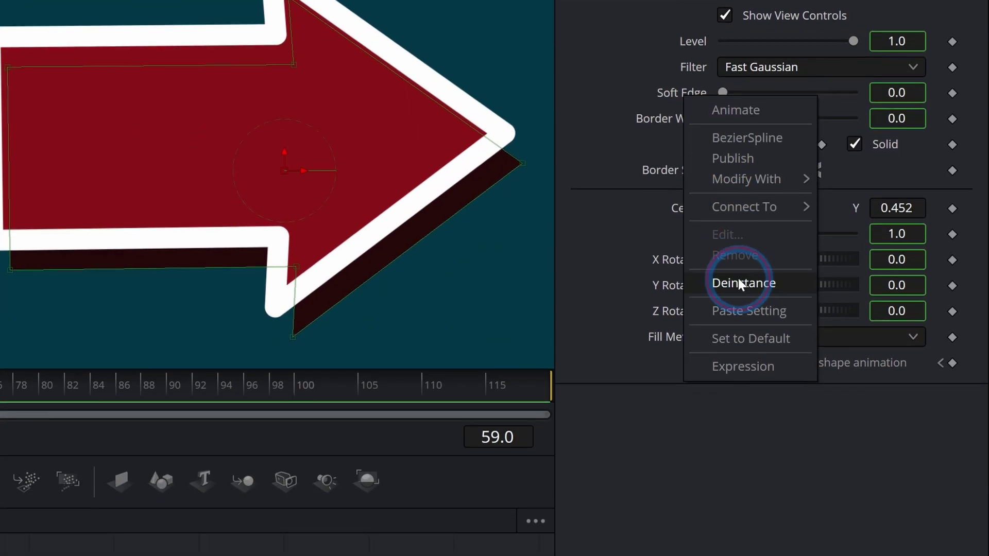
left_click(738, 278)
left_click_drag(722, 96, 756, 95)
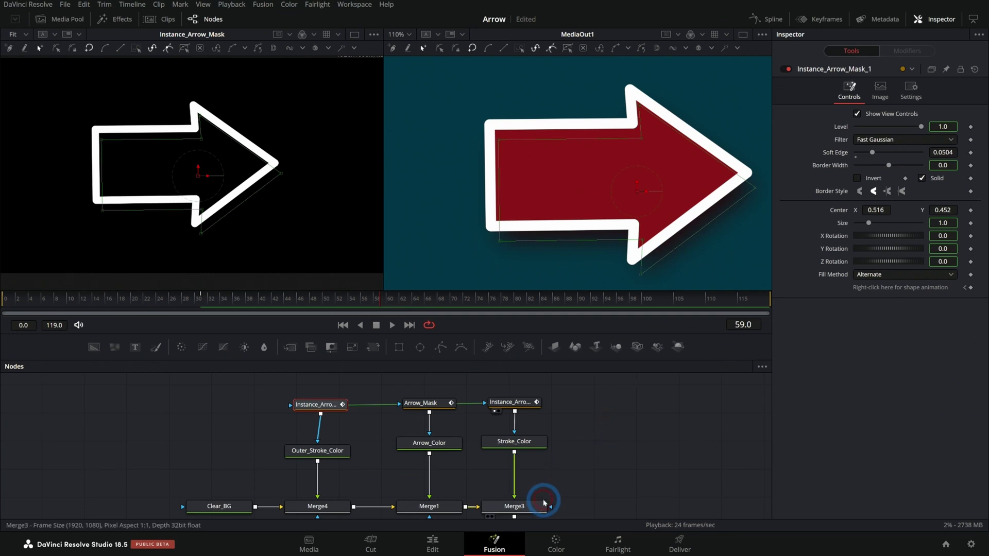
left_click(543, 504)
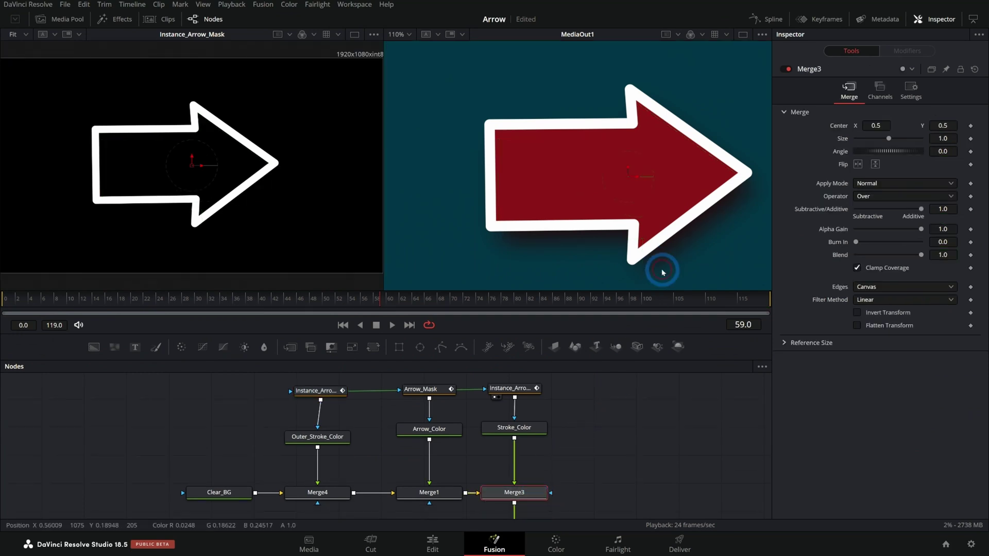
Deinstance Border Width on Instance_Arrow_Mask_1 and widen it to 0.044 for a dark outer stroke around the white one
left_click(321, 395)
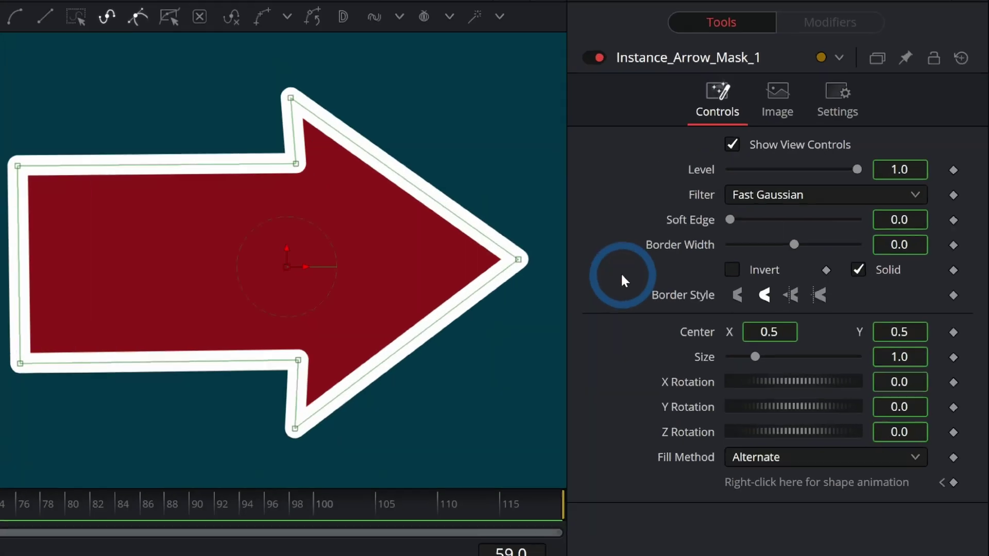
right_click(828, 169)
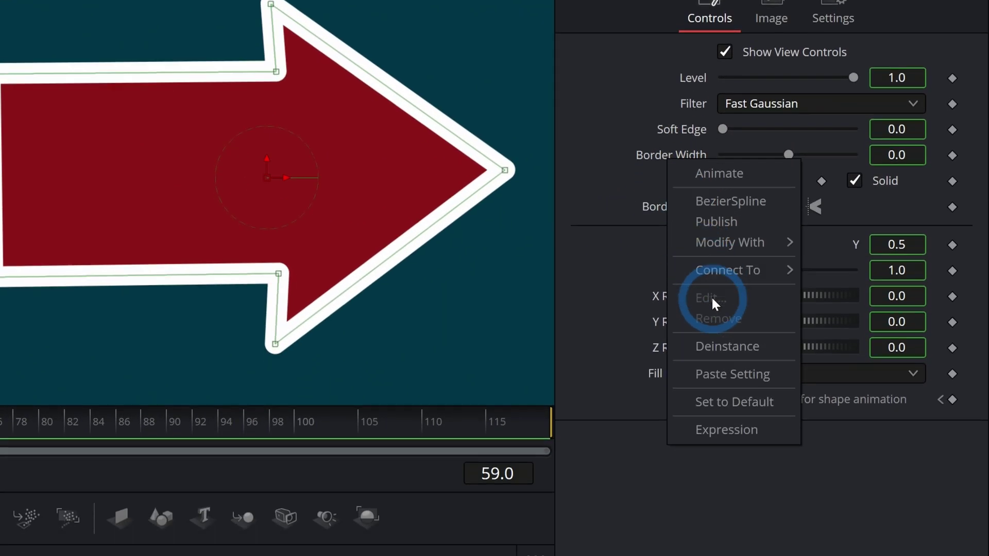
left_click(701, 466)
left_click_drag(788, 277, 804, 285)
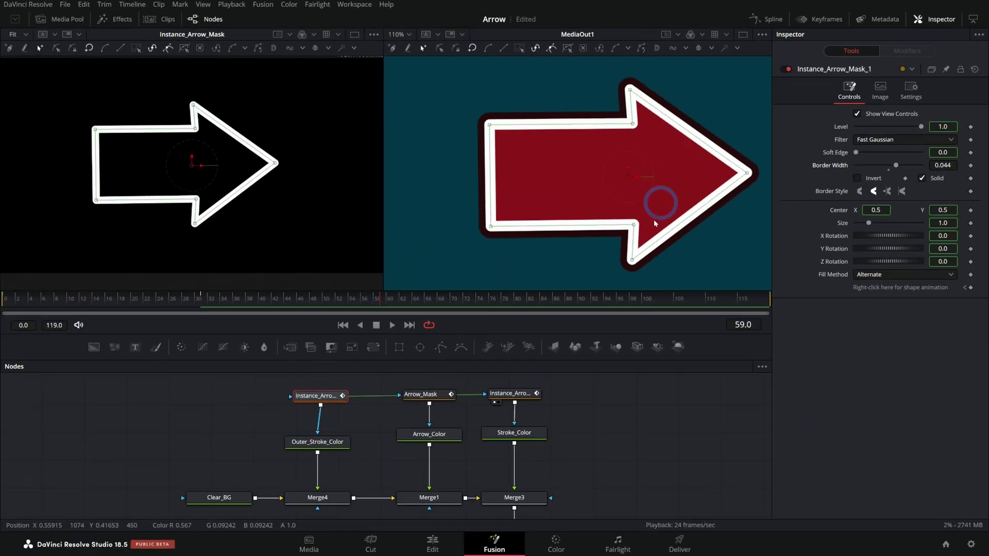
left_click(541, 495)
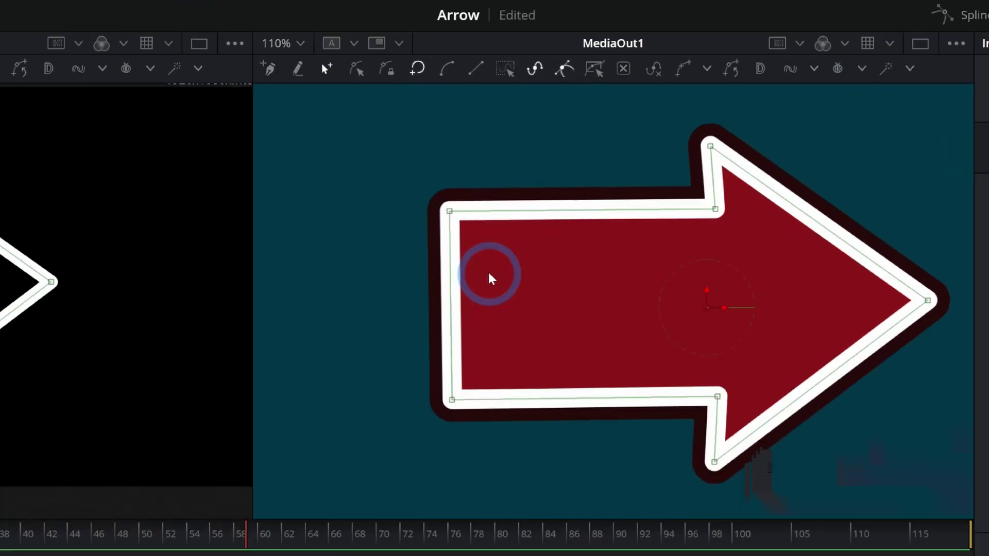
Pull Arrow_Mask's upper rear corner outward and back again to test the linked masks, and select the three mask nodes together
left_click_drag(494, 261, 362, 283)
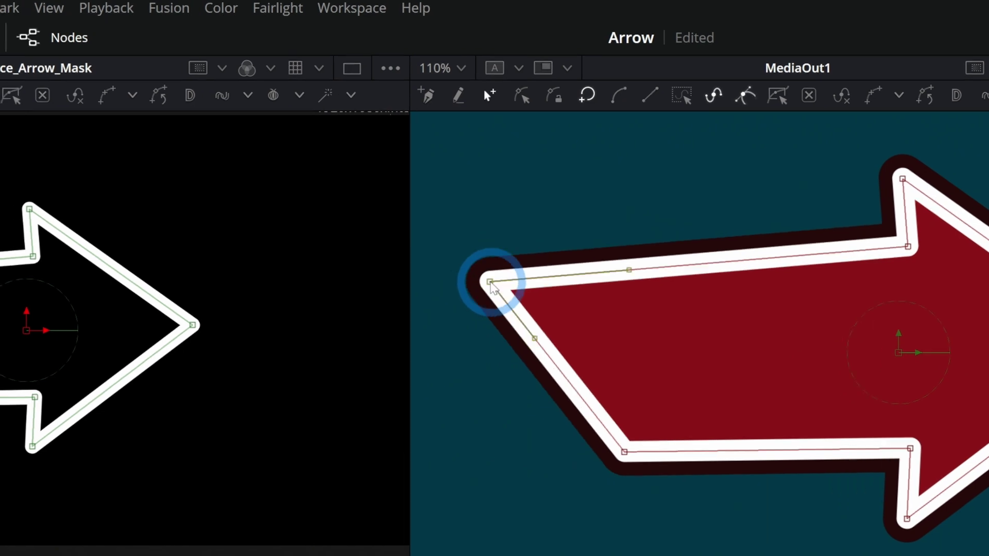
left_click_drag(492, 284, 623, 249)
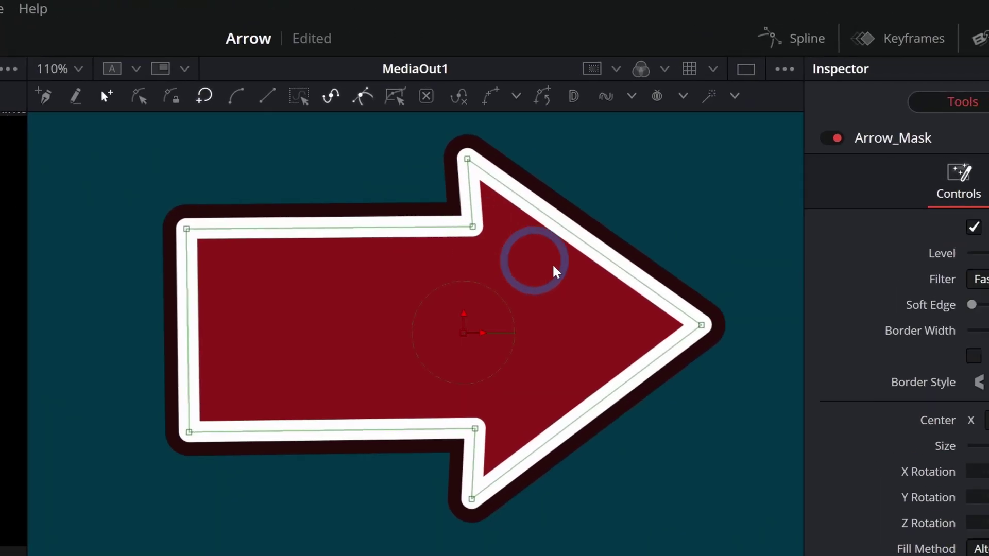
left_click(701, 325)
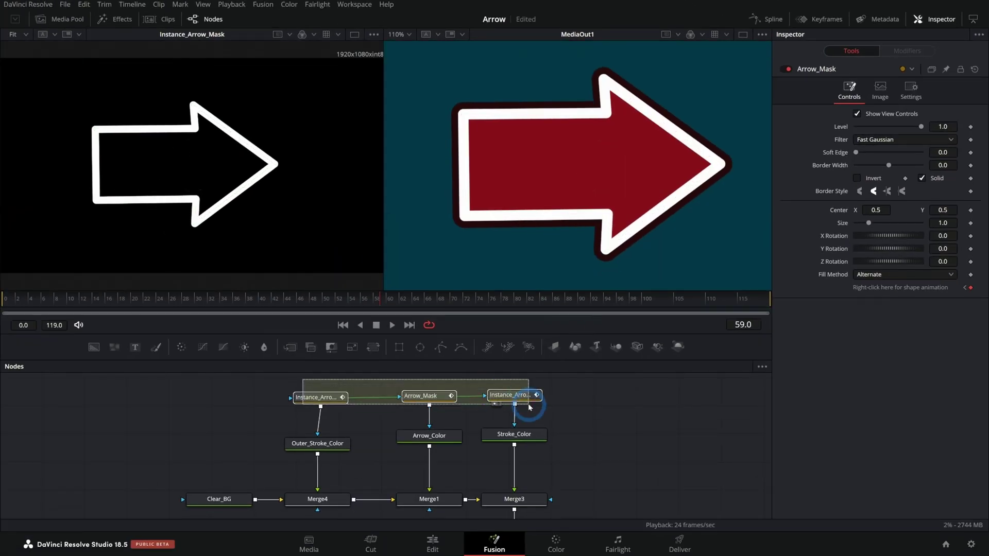
left_click_drag(529, 406, 529, 406)
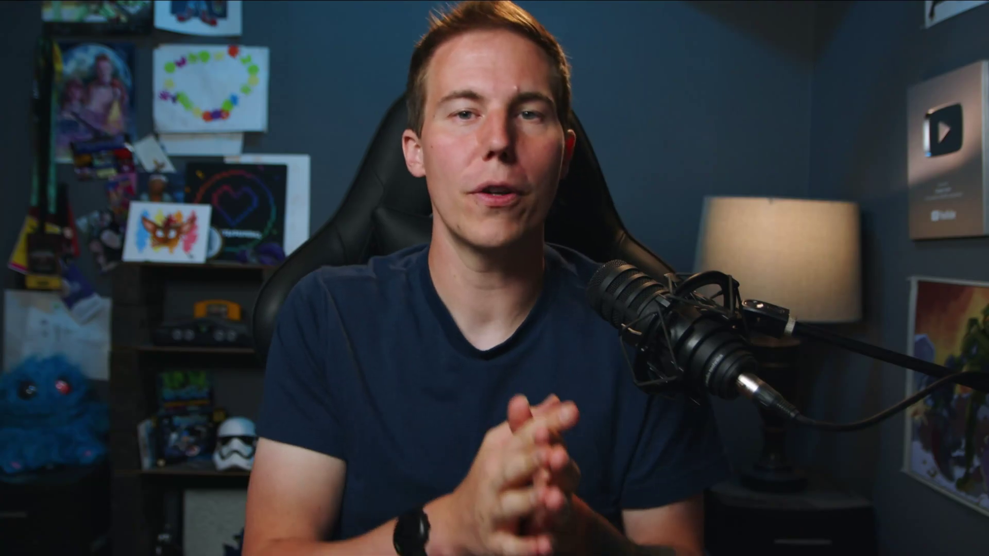